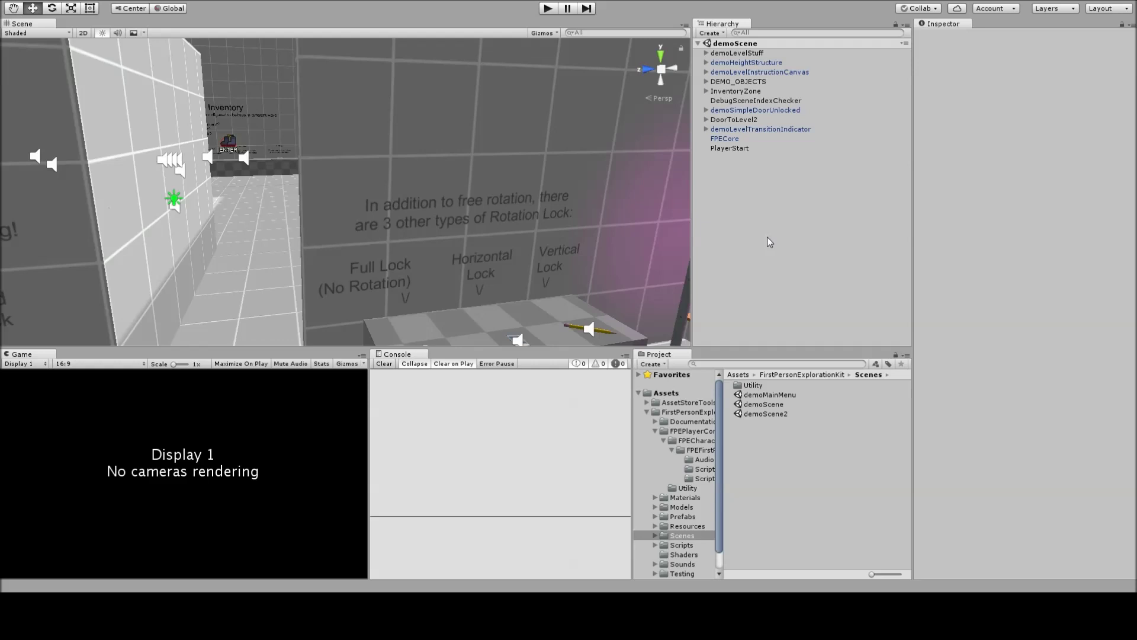
Step: Create a new scene and delete its default Main Camera
key("ctrl+n")
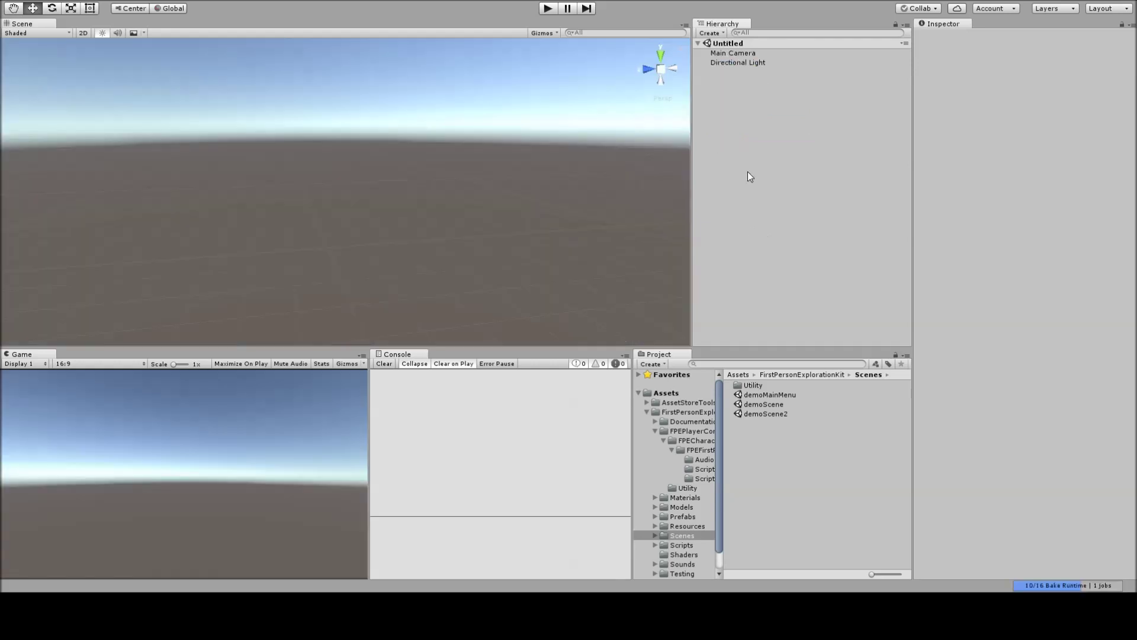
left_click(748, 60)
left_click(749, 52)
key("Delete")
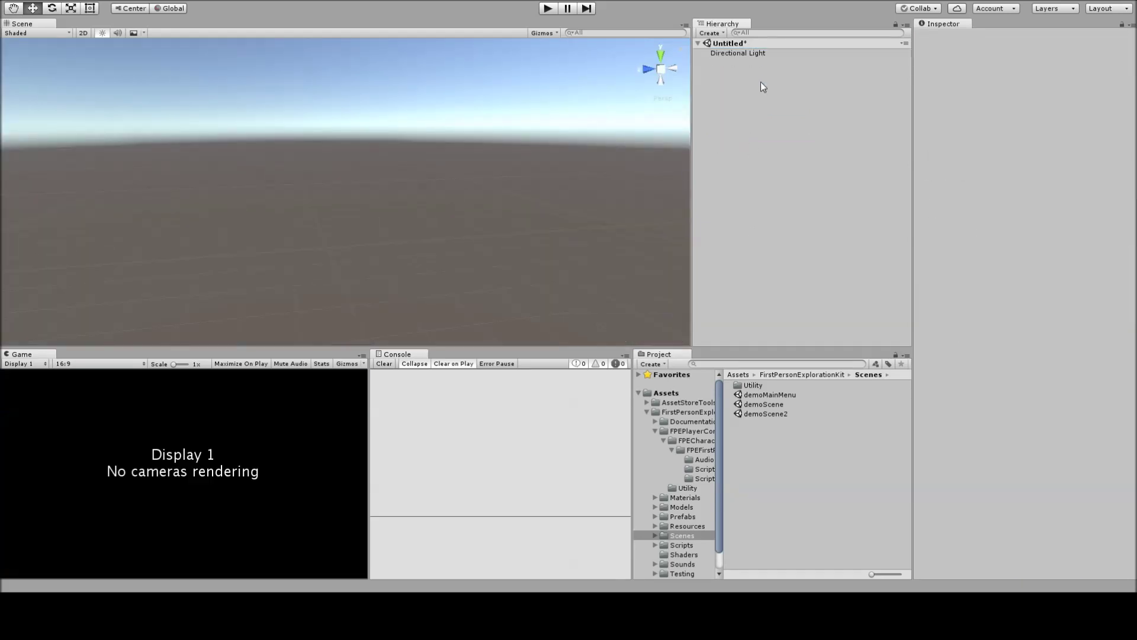
Step: Add a plane to the scene and apply the DemoStructures material to it
right_click(755, 95)
mouse_move(804, 210)
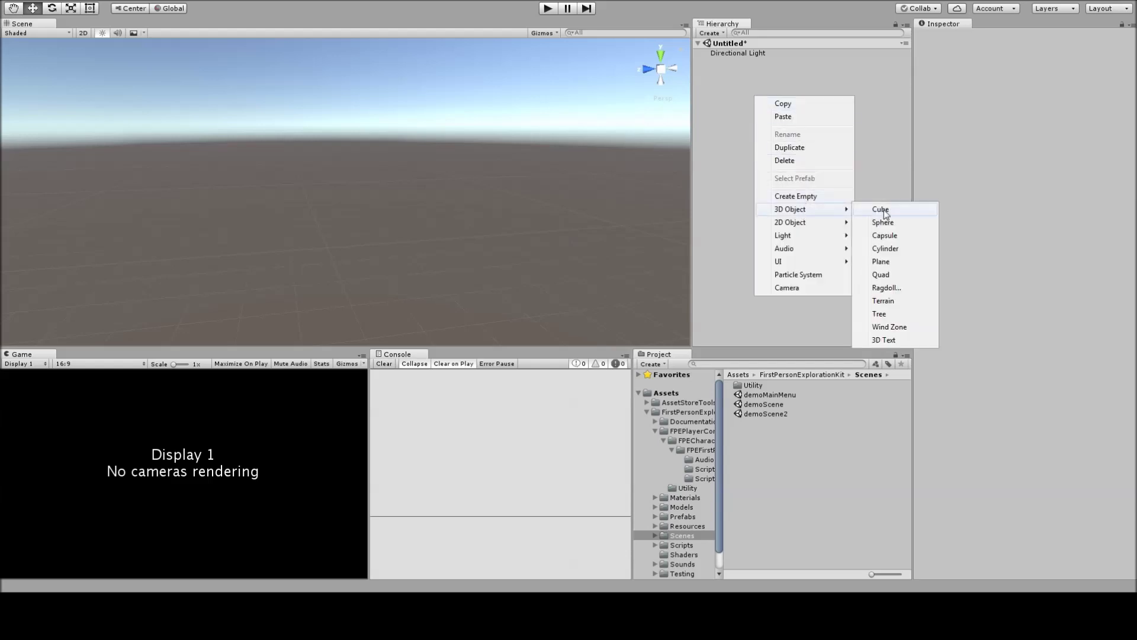
left_click(887, 261)
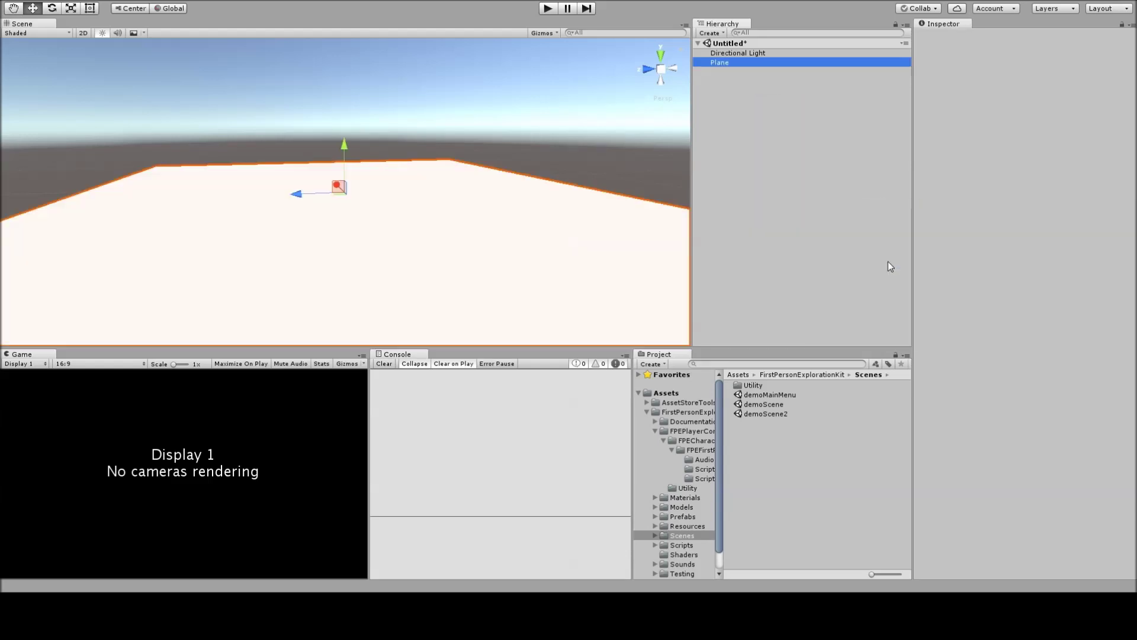
left_click(719, 363)
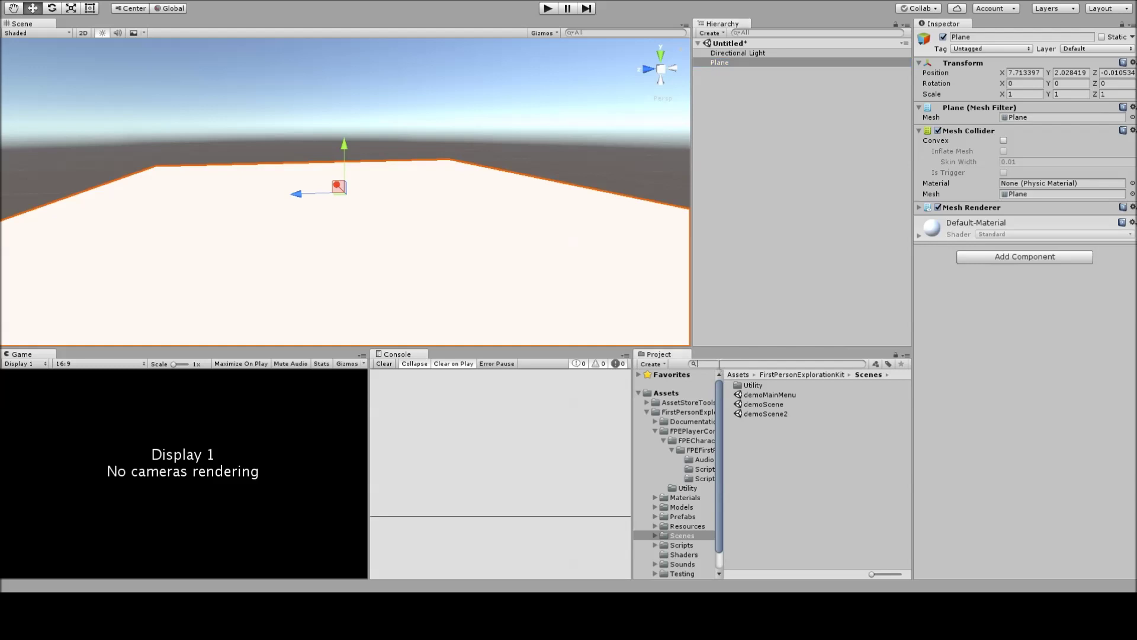
type("demost")
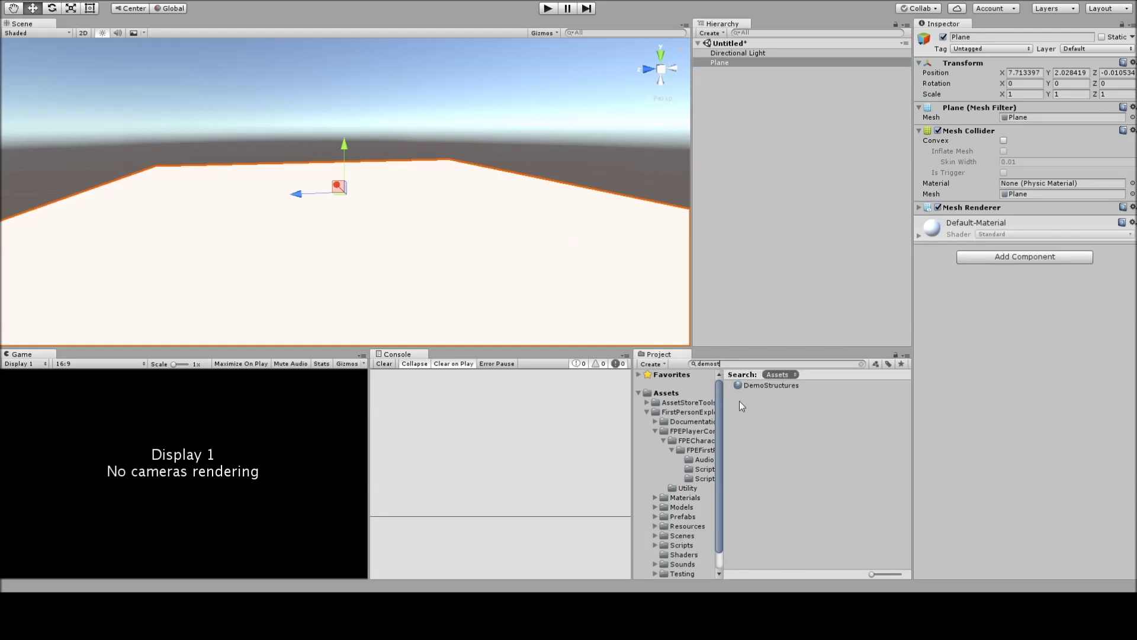
left_click_drag(759, 385, 521, 231)
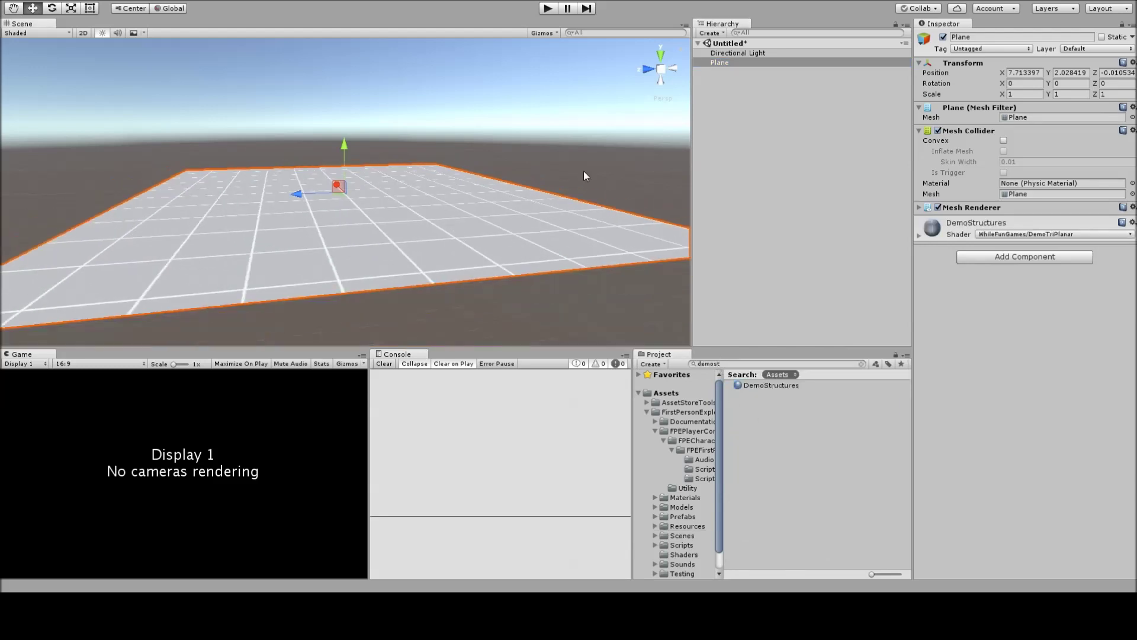
Step: Set the plane's position to 0, 0, 0
left_click(1023, 72)
type("0")
key("Tab")
type("0")
key("Tab")
type("0")
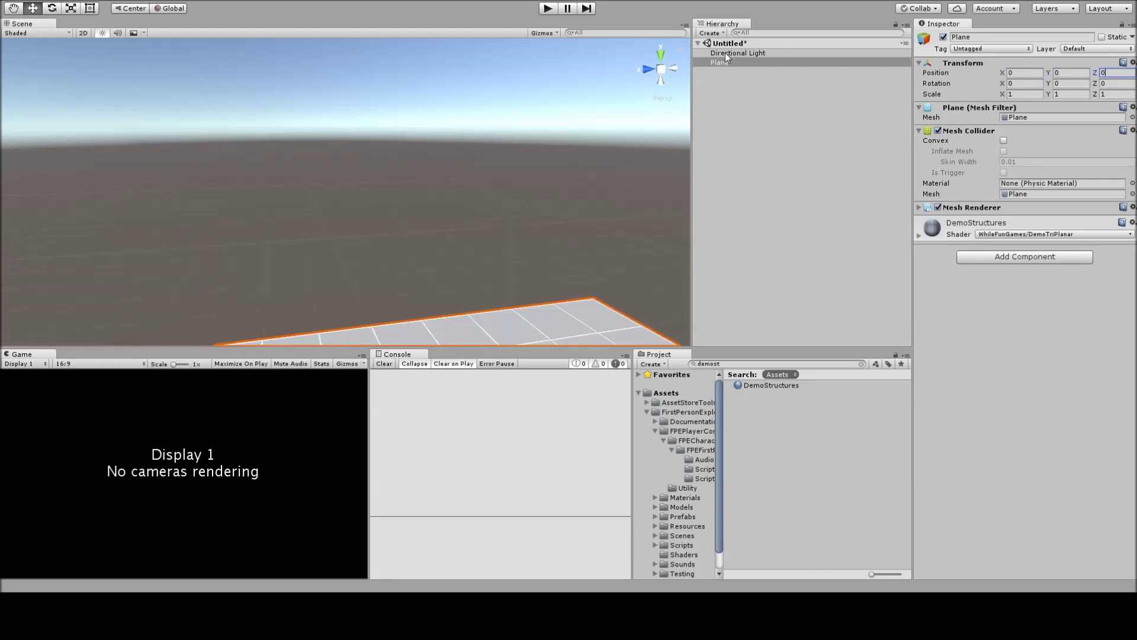
Step: Find the FPECore prefab in the project assets and add it to the scene hierarchy
double_click(721, 61)
right_click_drag(385, 123, 514, 130)
key("w")
left_click(743, 363)
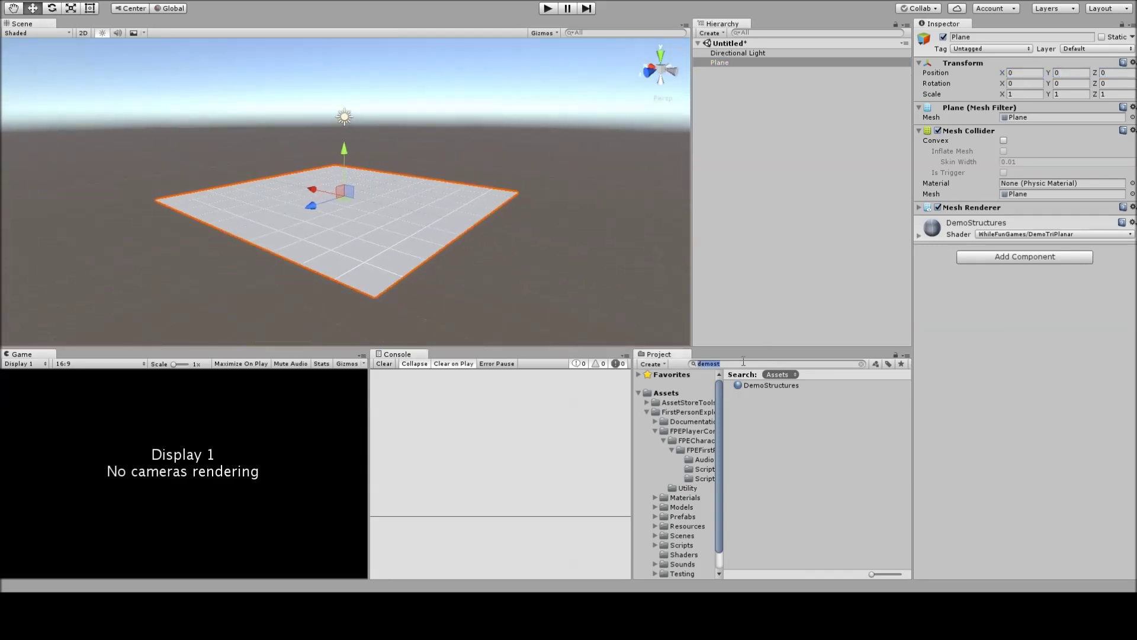
type("fpecor")
left_click_drag(746, 385, 740, 219)
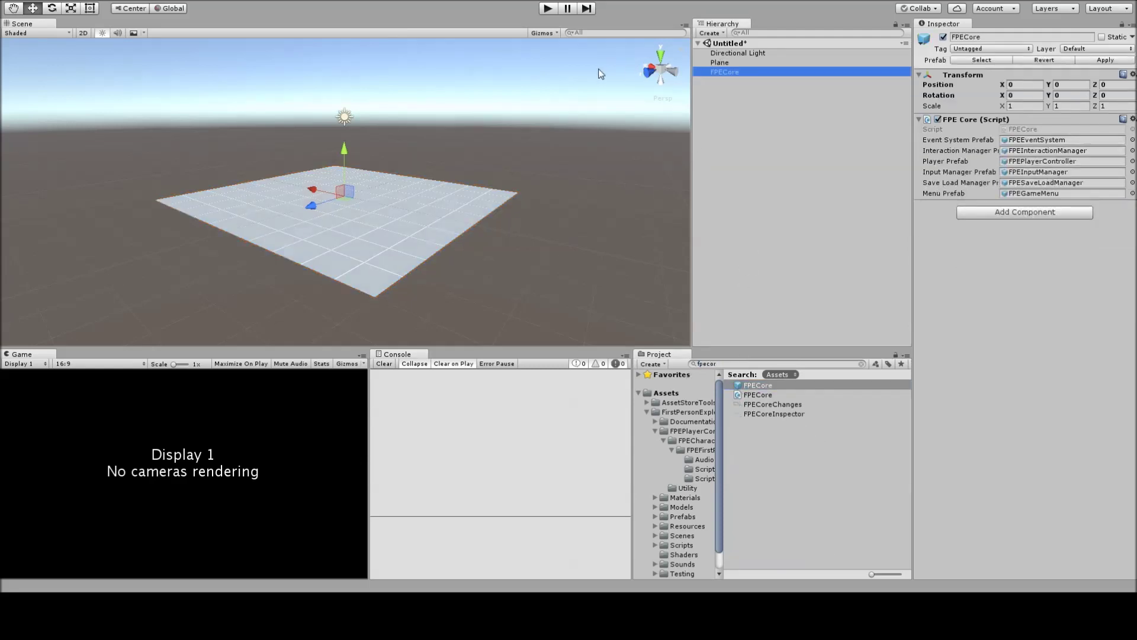
Step: Play-test the scene by walking and jumping on the plane, stop it, and open the FPEPlayerStartLocation warning in the console
left_click(547, 12)
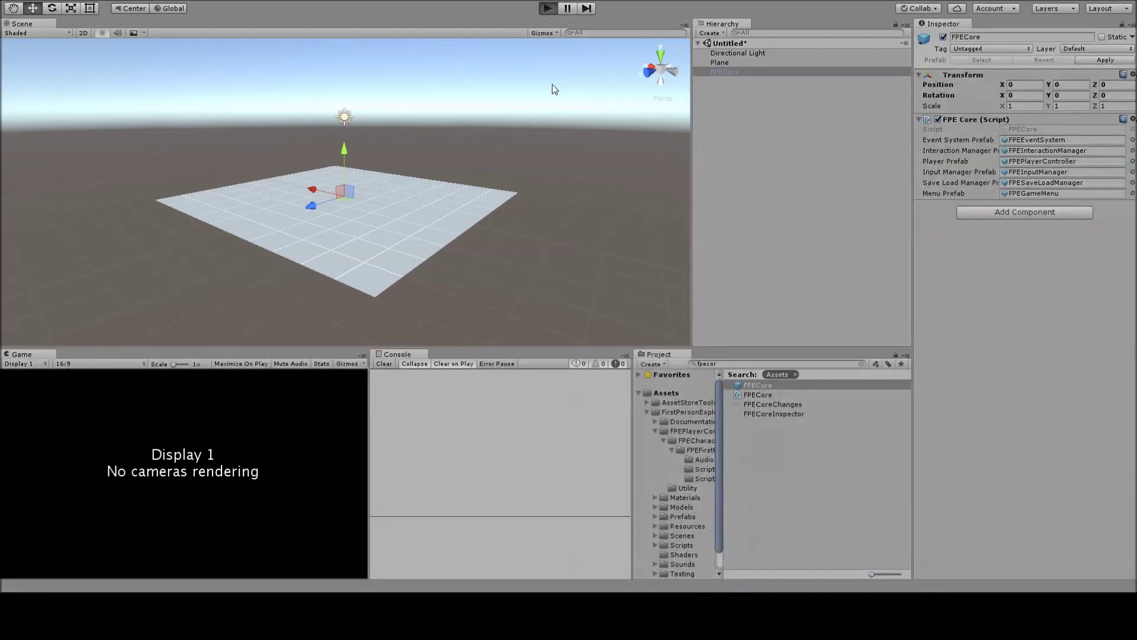
key("w")
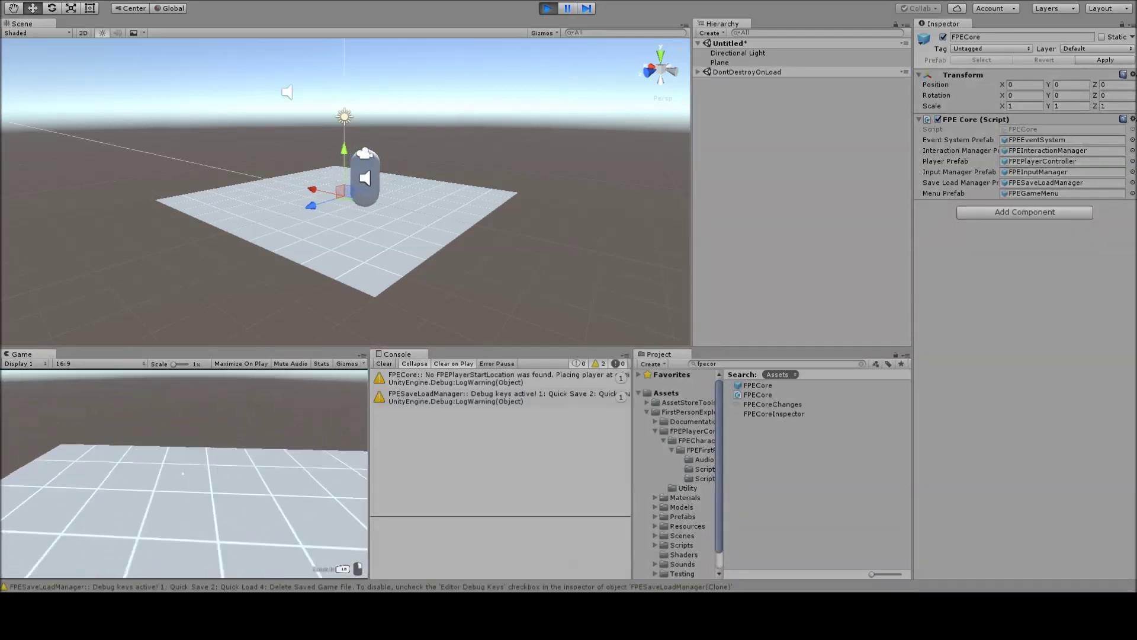
key("w")
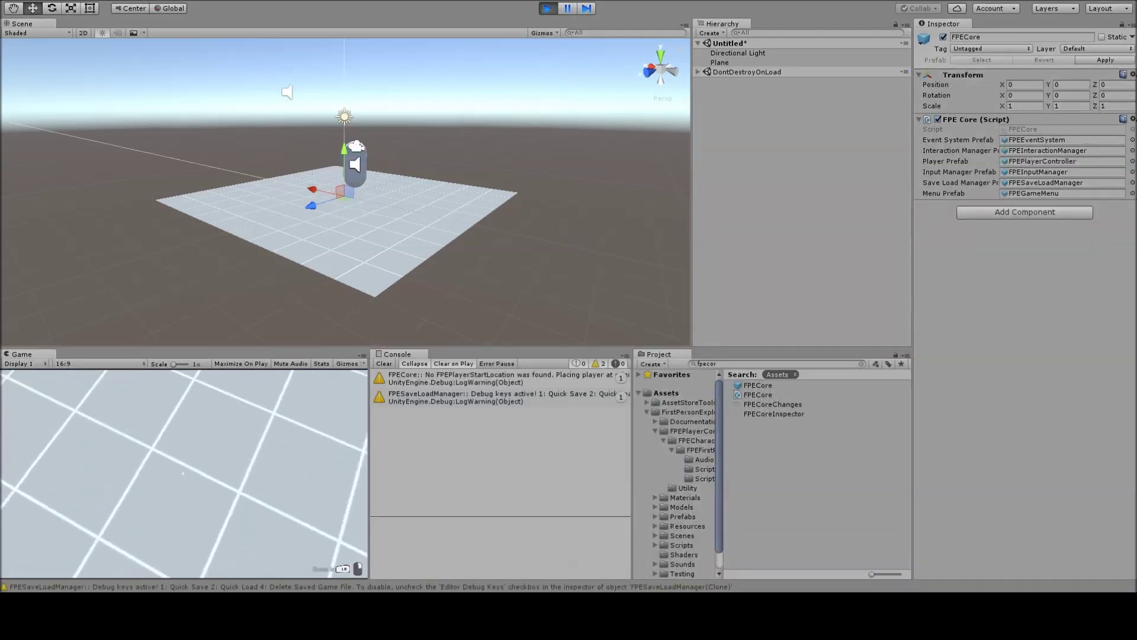
key("w")
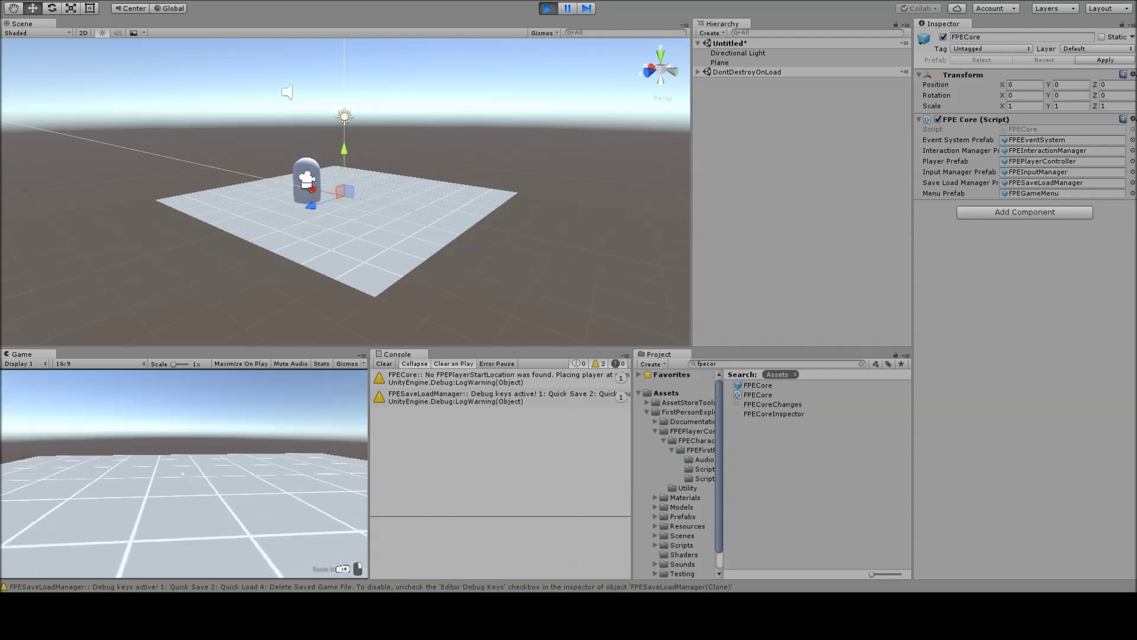
key("w")
key("space")
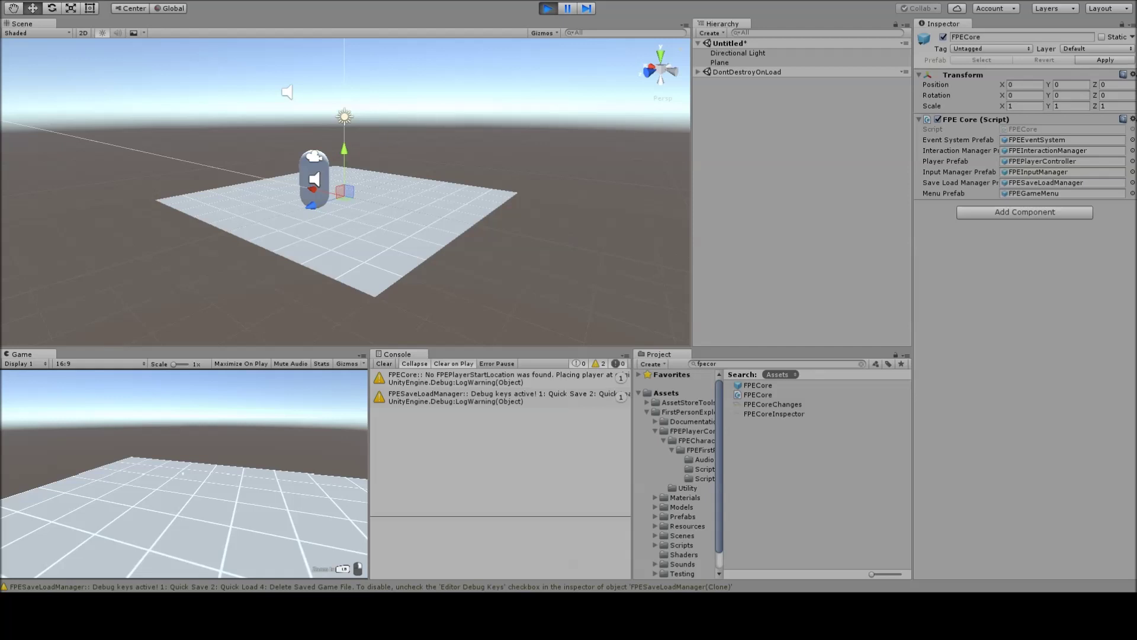
key("ctrl+p")
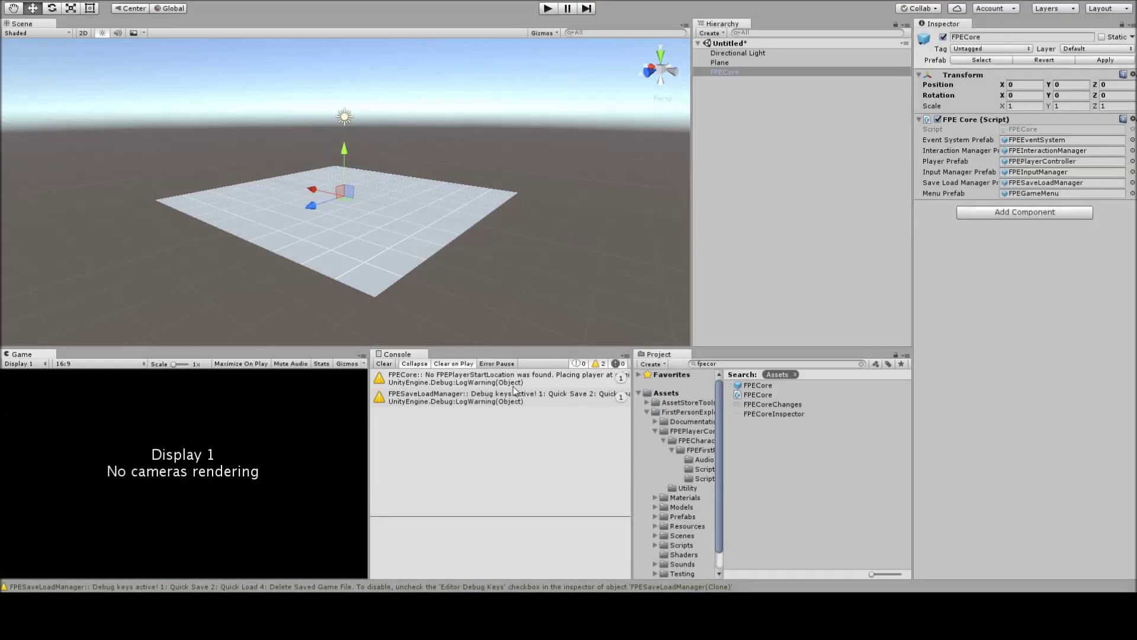
left_click(524, 382)
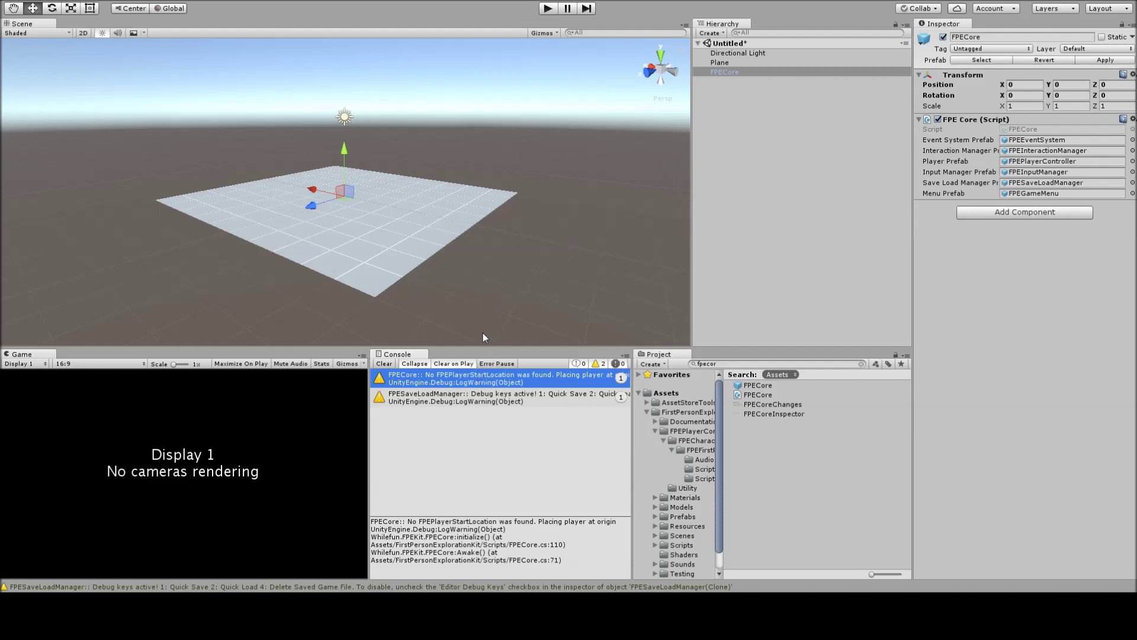
Step: Create an empty game object at the scene's root level and name it PlayerStart
left_click(740, 162)
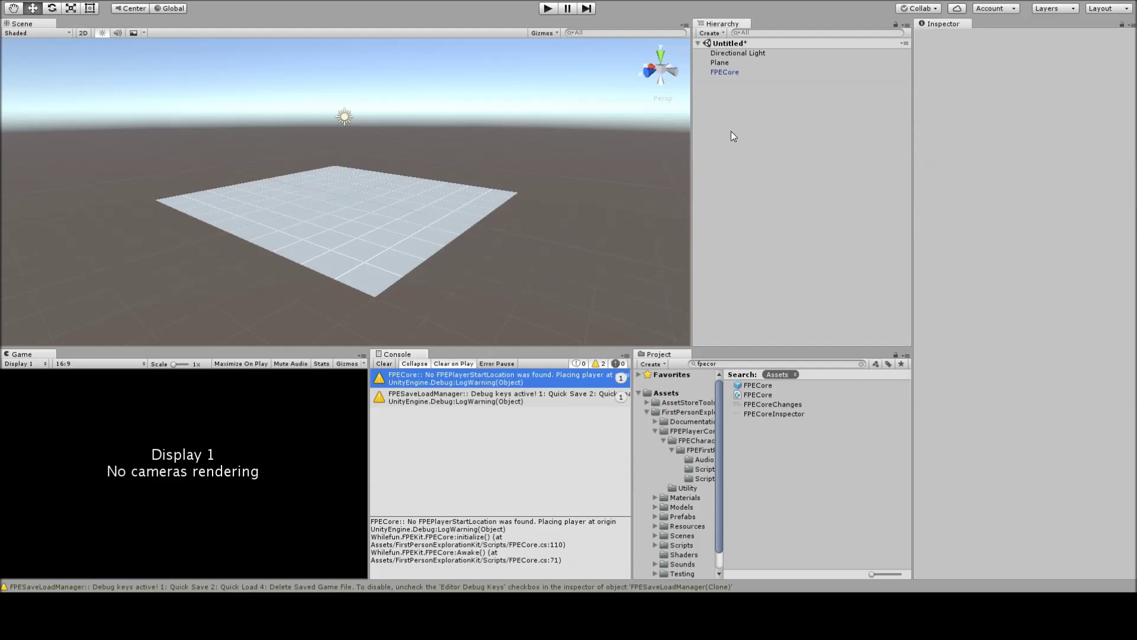
right_click(732, 131)
left_click(781, 232)
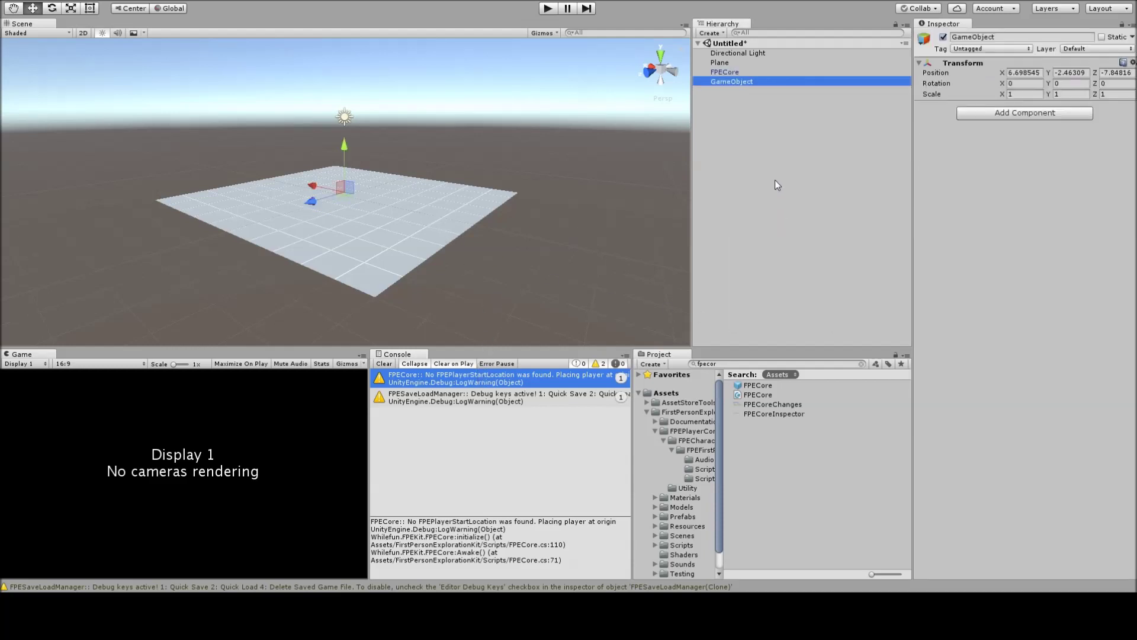
key("F2")
type("PlayerStart")
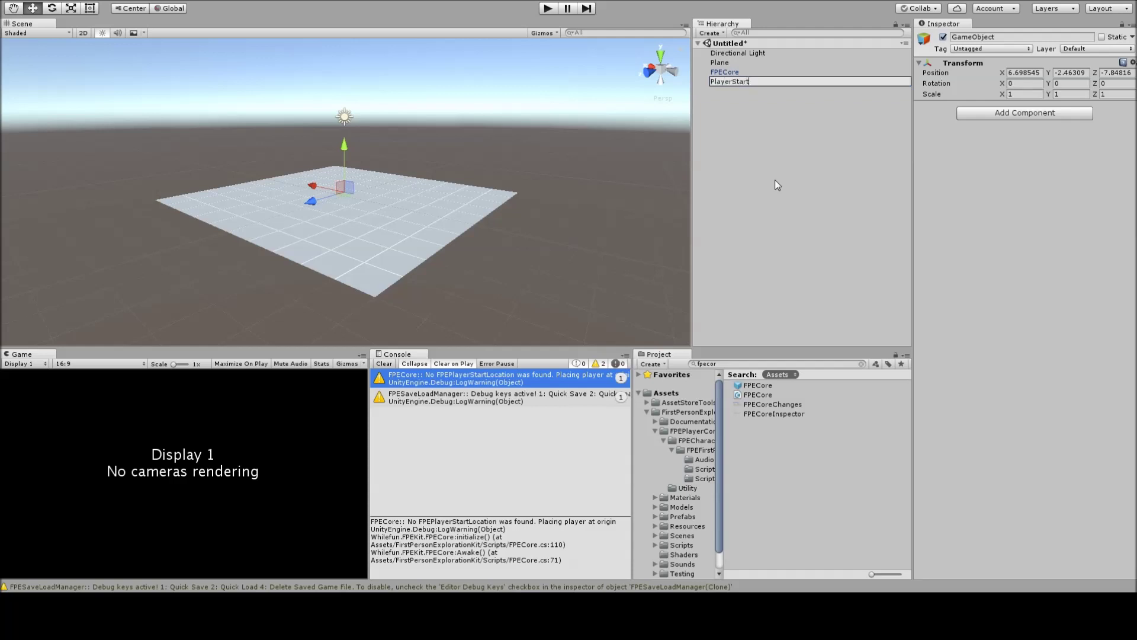
key("Return")
Step: Add the FPE Player Start Location component to PlayerStart
left_click(1024, 114)
type("players")
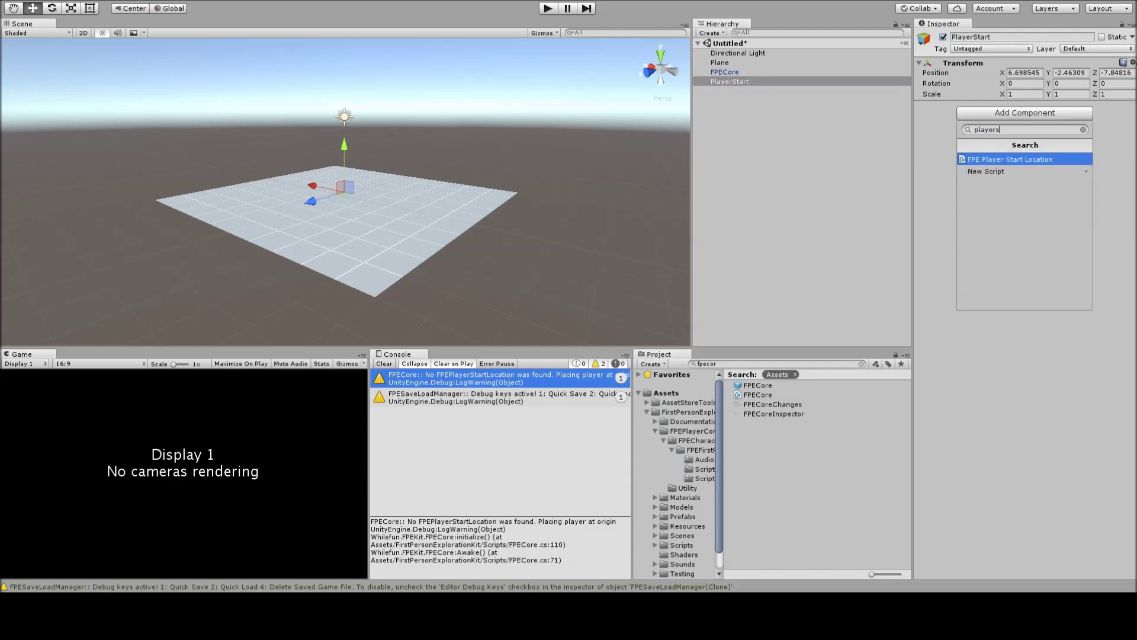
key("Return")
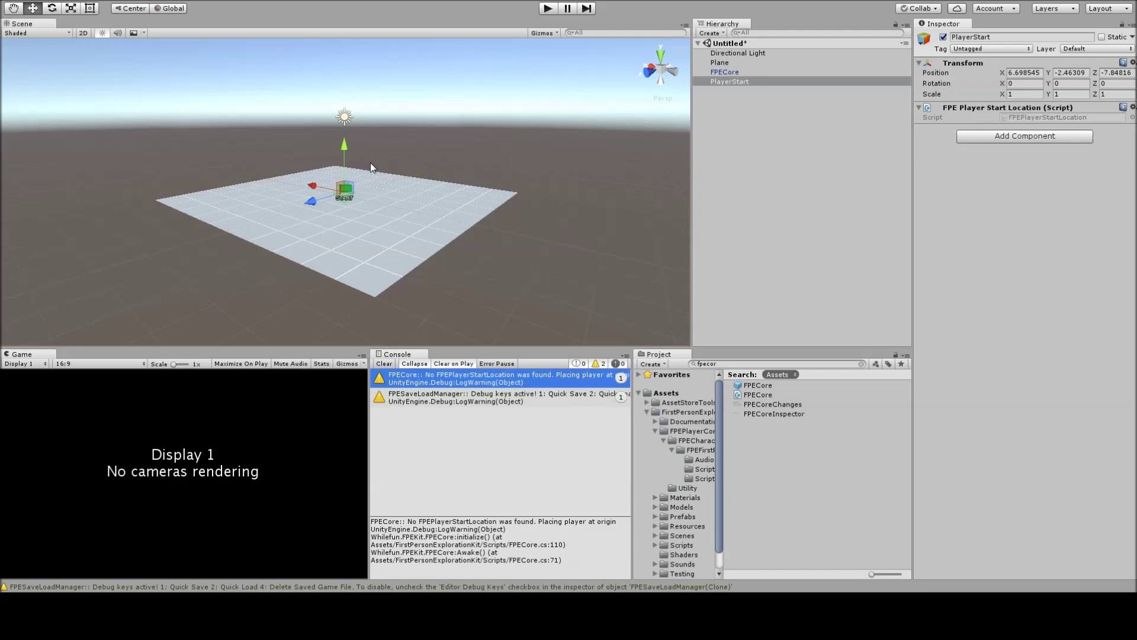
Step: Set the PlayerStart object's position to 0, 0, 0
left_click(1039, 73)
type("0")
key("Tab")
type("0")
key("Tab")
type("0")
Step: Move PlayerStart near the plane's edge, to about Y 0.35 and Z -3.85, and play-test the scene from that start point
double_click(716, 81)
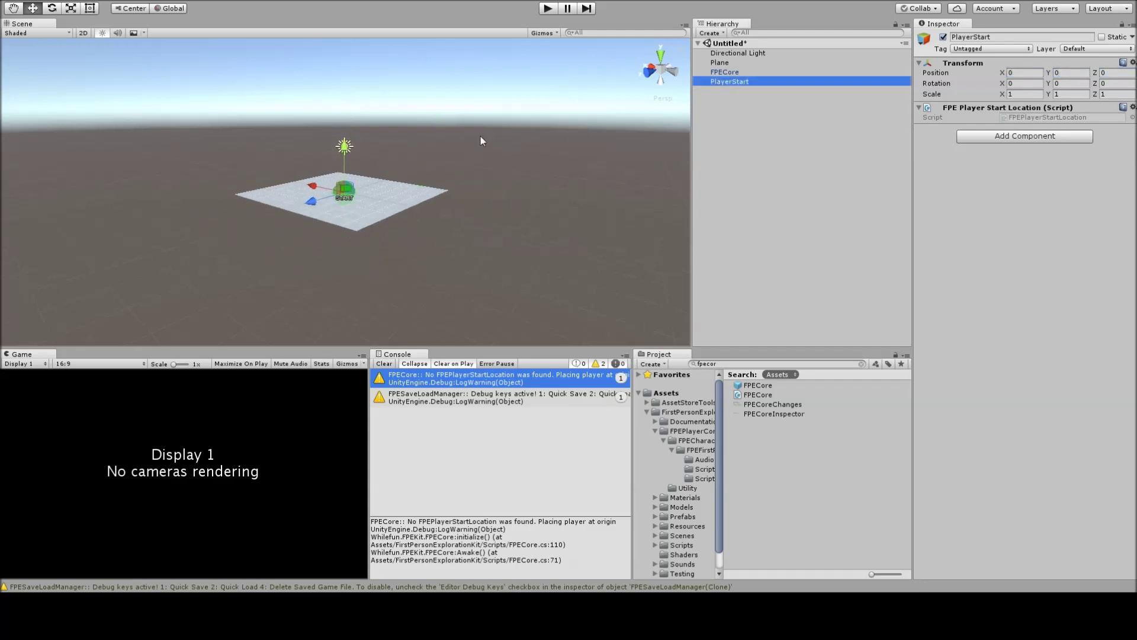
scroll(349, 166, "up", 10)
right_click_drag(349, 165, 154, 213)
key("d")
key("w")
key("s")
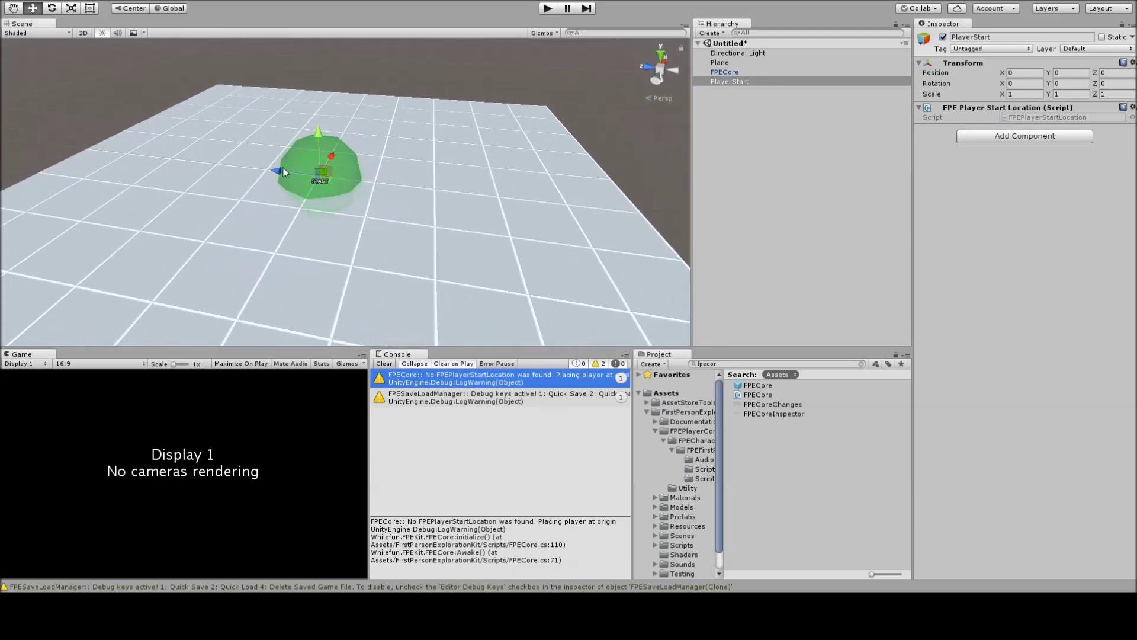
left_click_drag(283, 170, 433, 174, "alt")
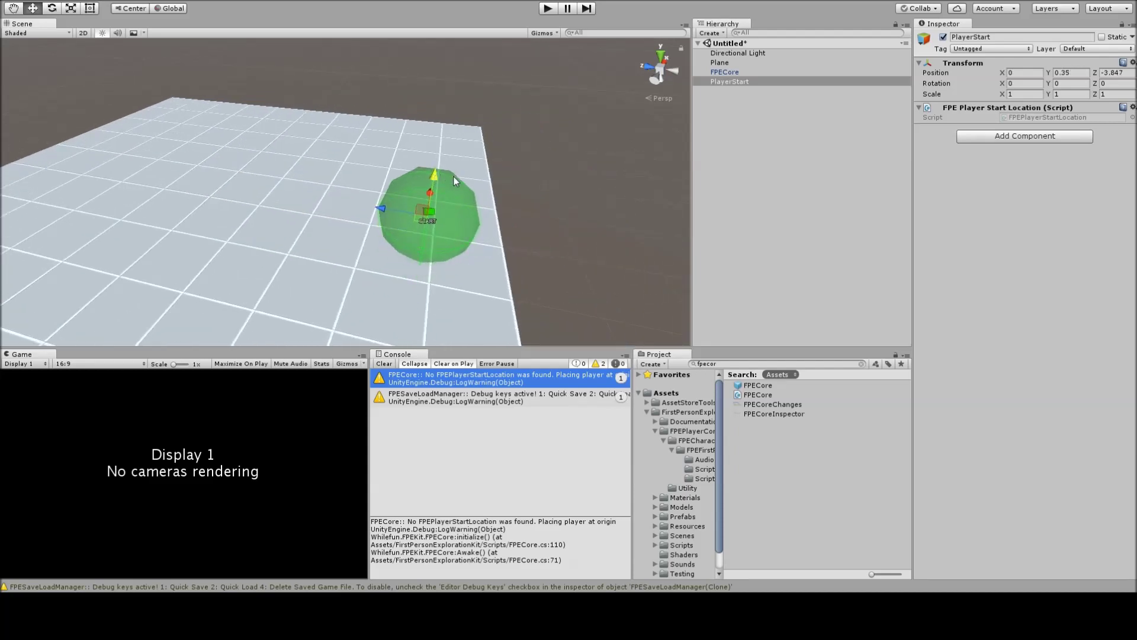
left_click(548, 9)
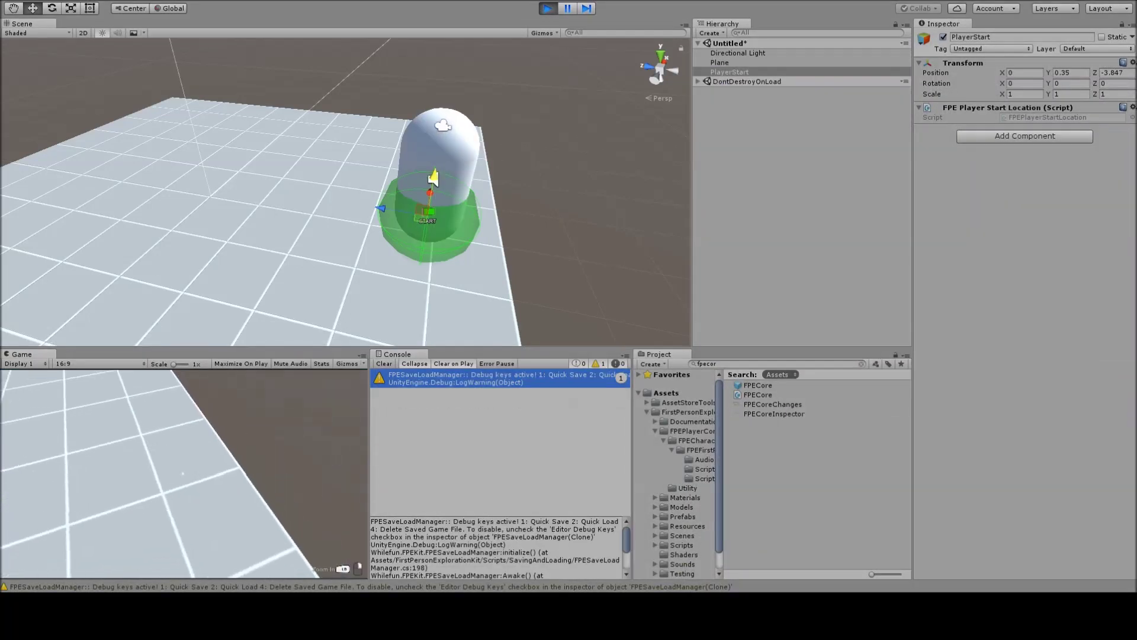
key("ctrl+p")
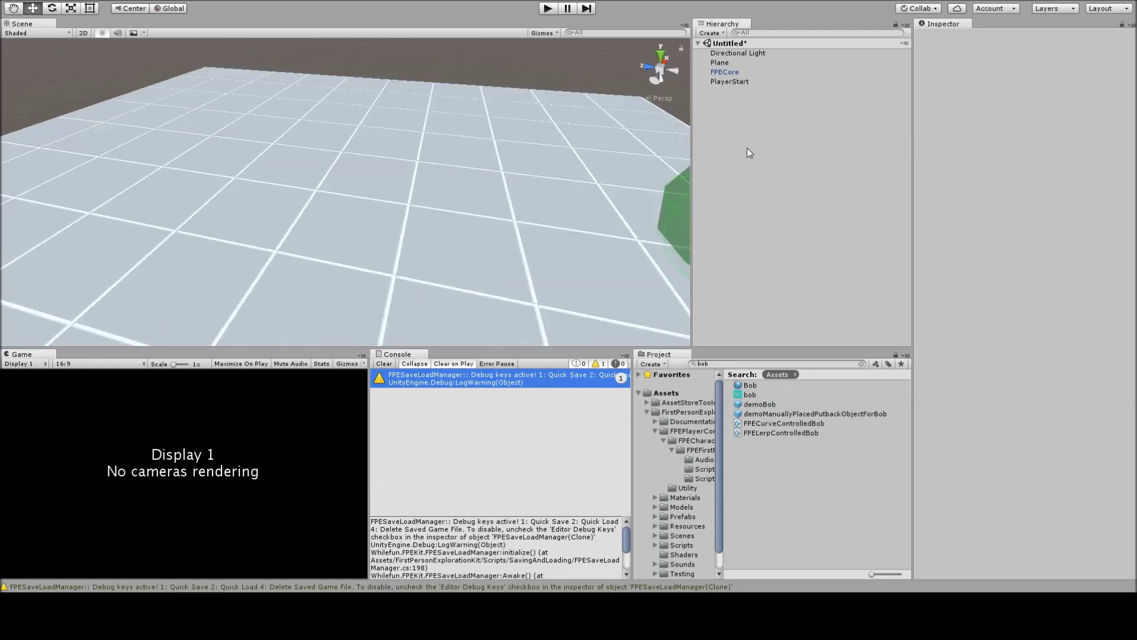
Step: Add a cube to the scene and set its scale to 0.5 on all three axes
right_click(735, 130)
mouse_move(796, 243)
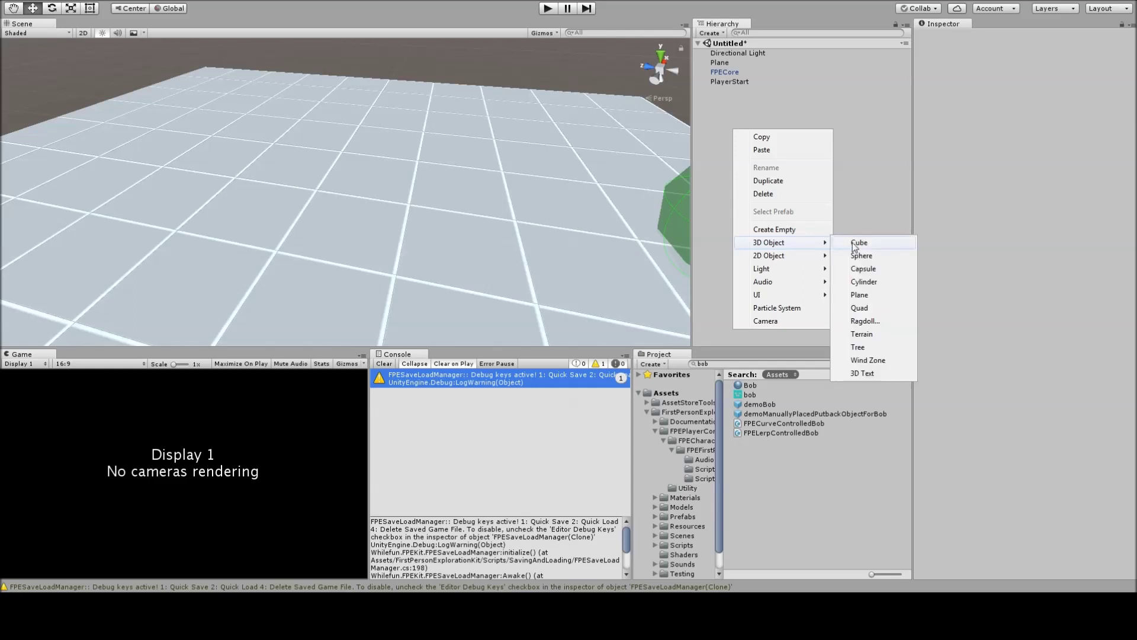
left_click(853, 243)
left_click(1021, 93)
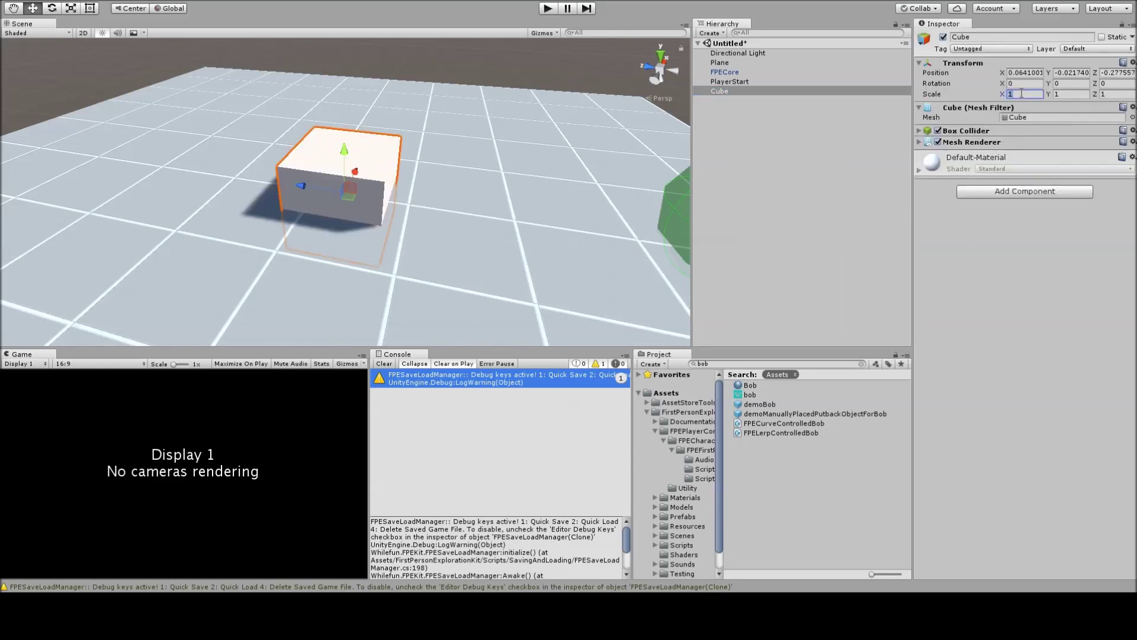
type("0.5")
key("Tab")
type("0.5")
key("Tab")
type("0.5")
Step: Set the cube's position to 0, 0, 0
left_click(1023, 73)
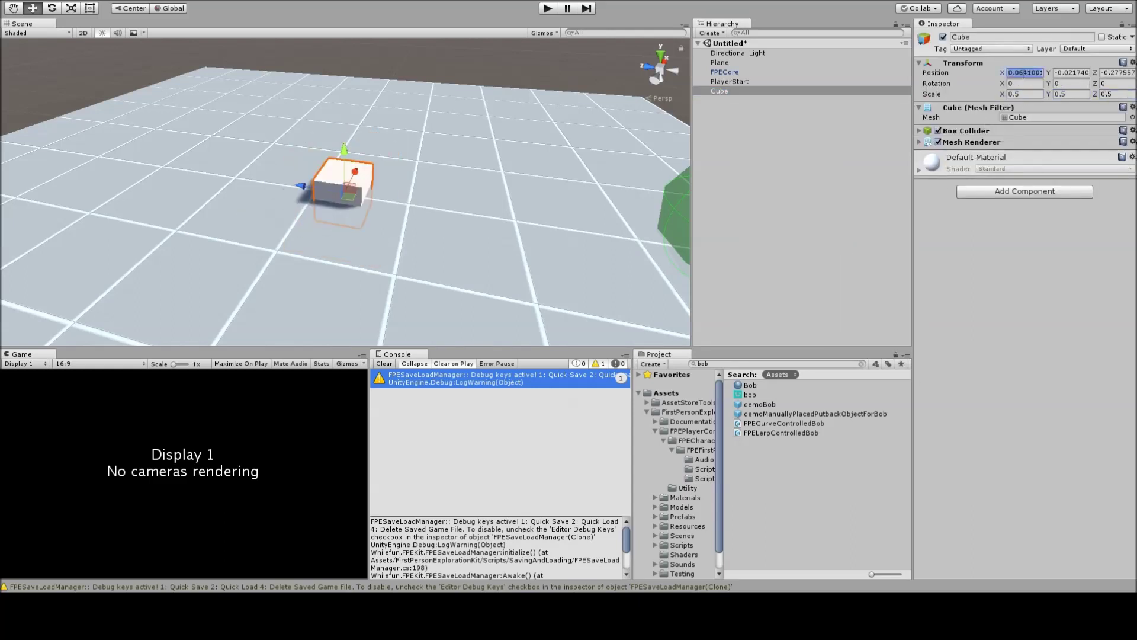
type("0")
key("Tab")
type("0")
key("Tab")
type("0")
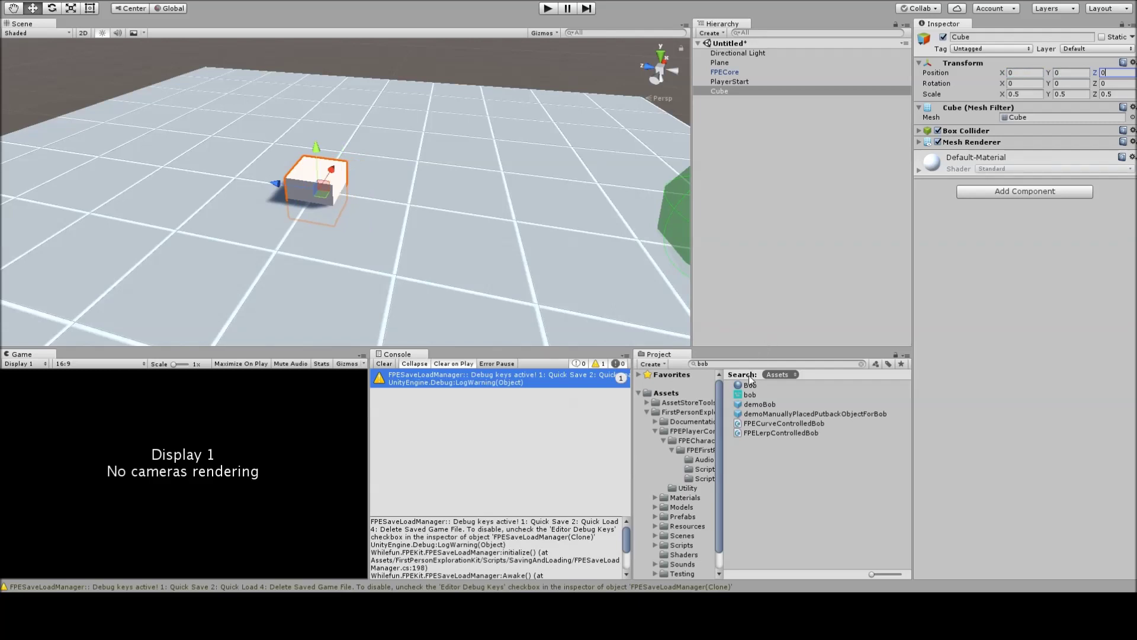
Step: Apply the Bob material to the cube and add the FPE Interactable Pickup Script component to it
left_click_drag(749, 384, 320, 134)
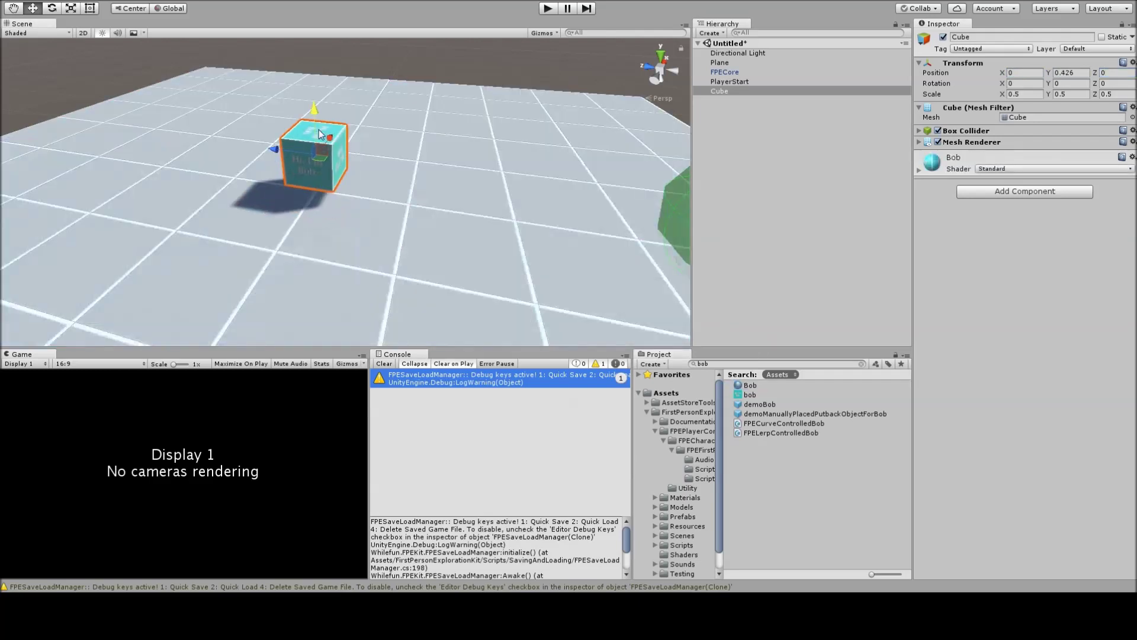
left_click(972, 191)
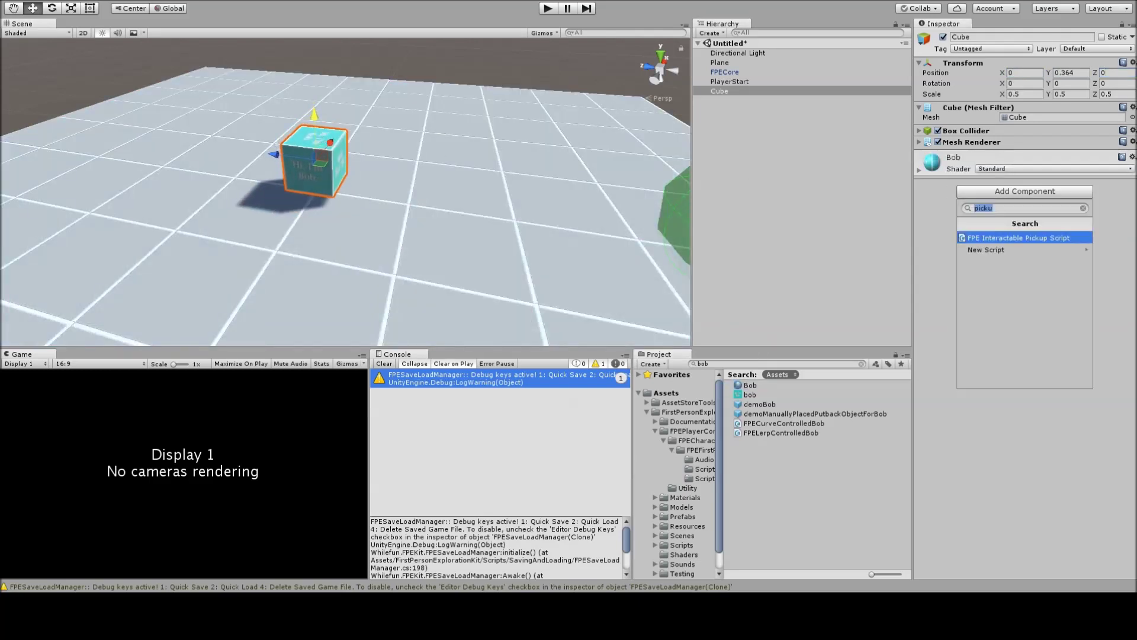
left_click(1047, 237)
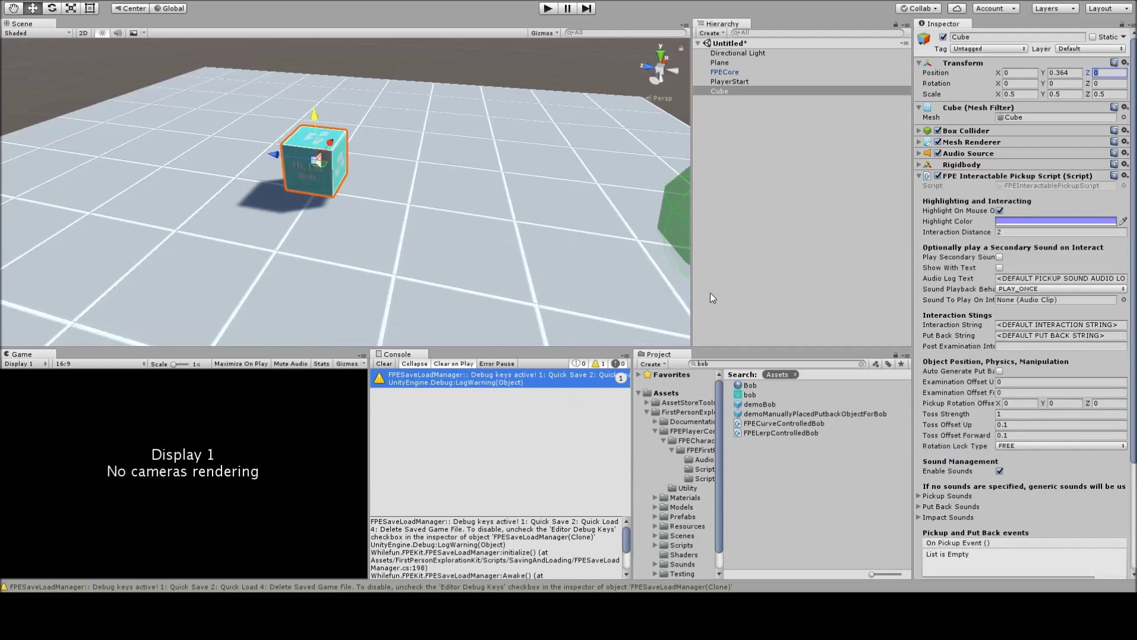
Step: Set the cube's interaction string to "I am a demo object" and make the game view maximize on play
left_click(1061, 325)
type("I am")
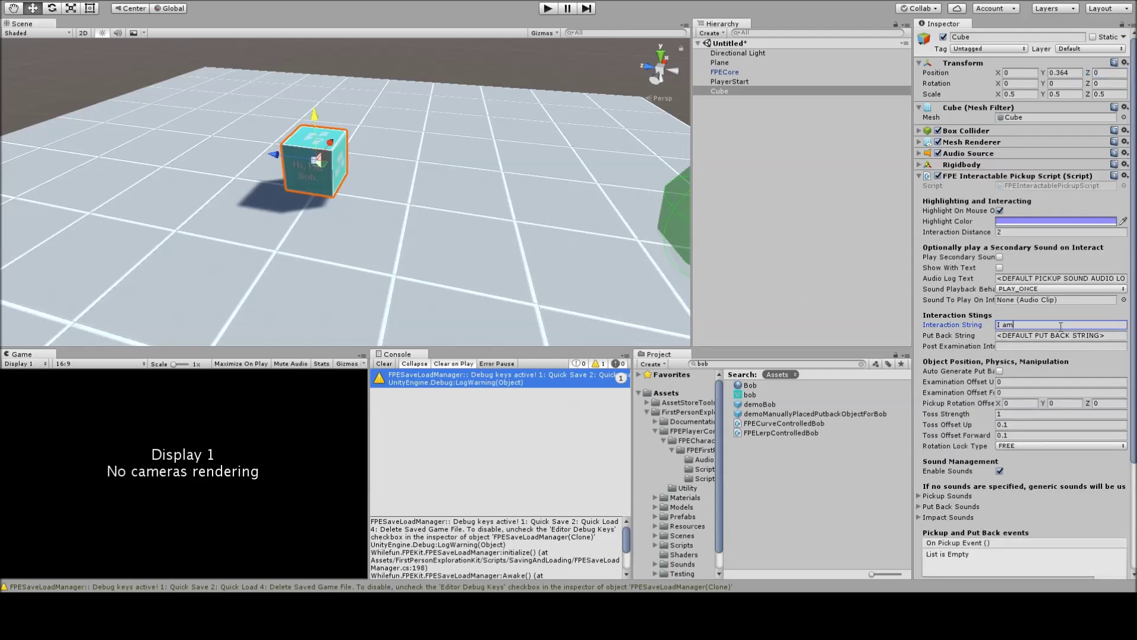
type(" a demo object")
left_click(254, 365)
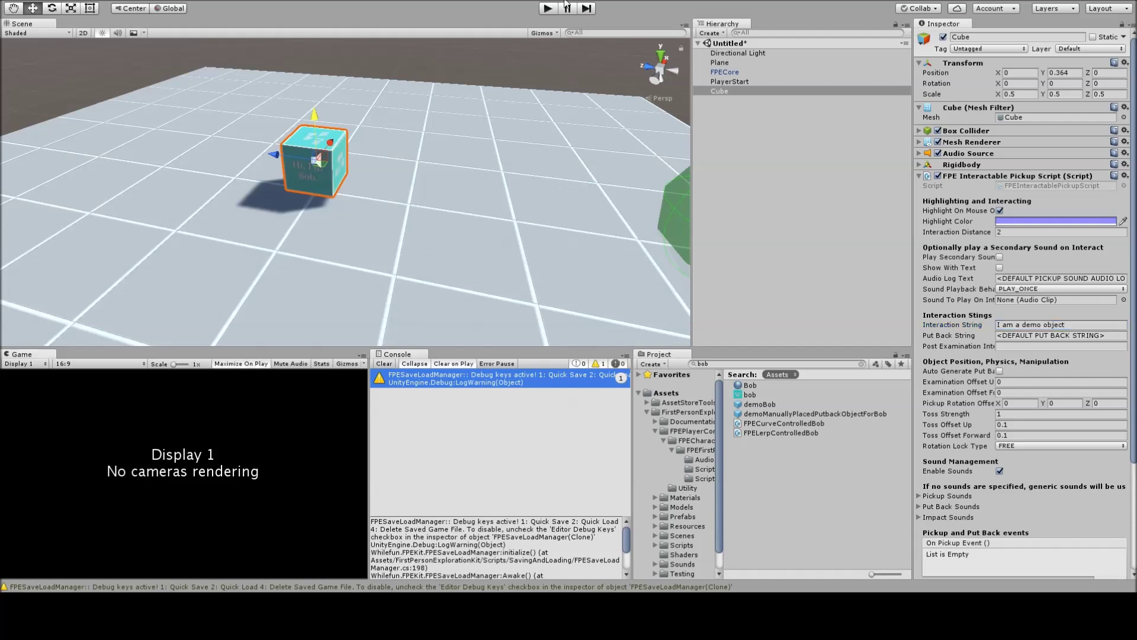
Step: Play-test the scene by walking to the Bob cube, picking it up and examining it, and stop playing
left_click(548, 8)
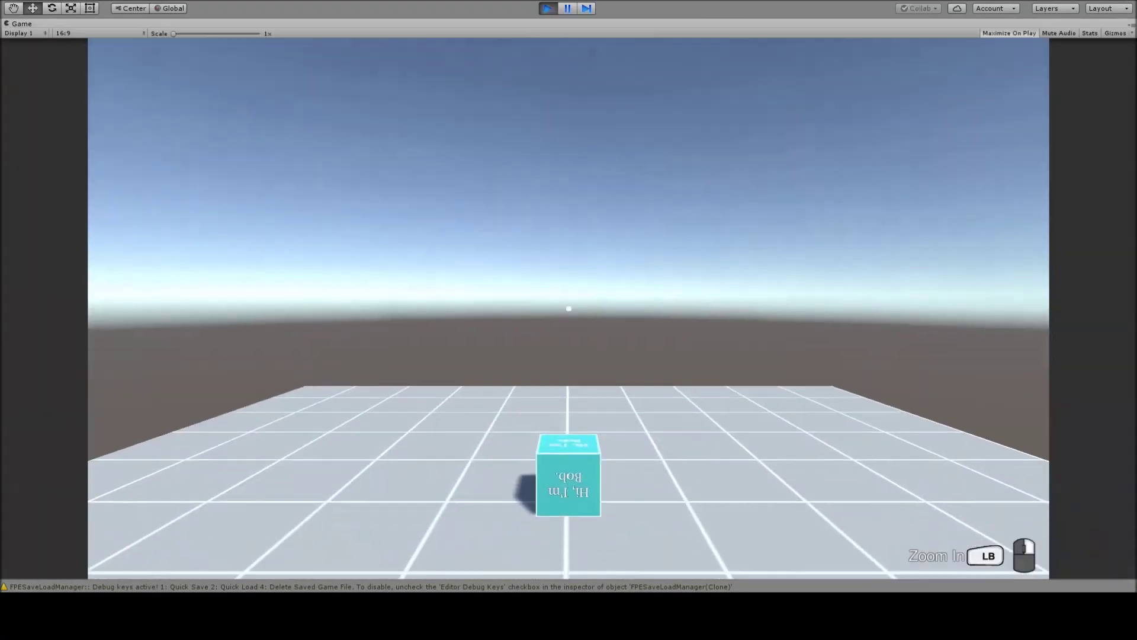
key("w")
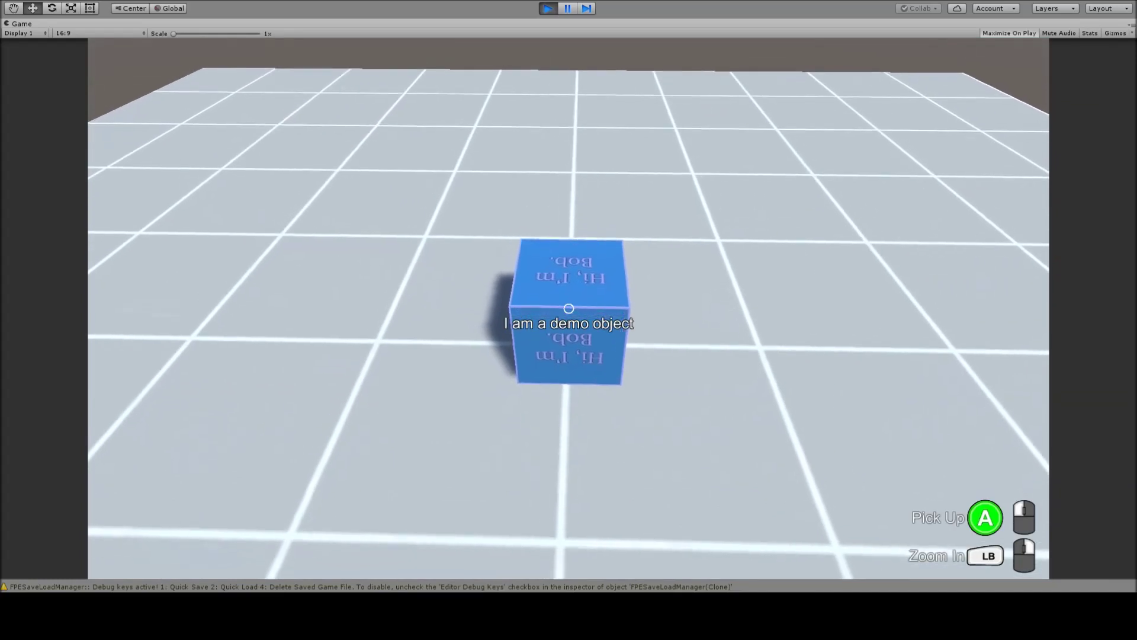
left_click(569, 308)
mouse_move(568, 308)
right_mouse_down()
mouse_move(640, 249)
mouse_move(568, 308)
right_mouse_up()
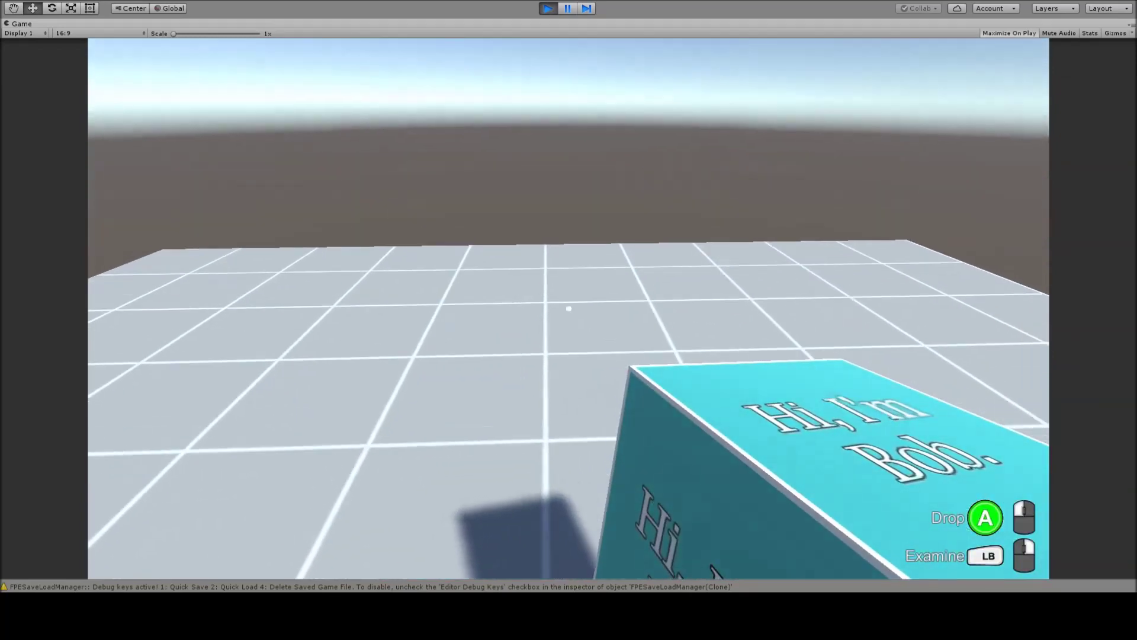
key("ctrl+p")
Step: Set the cube's forward examination offset to 1 in its pickup script
scroll(1017, 249, "down", 2)
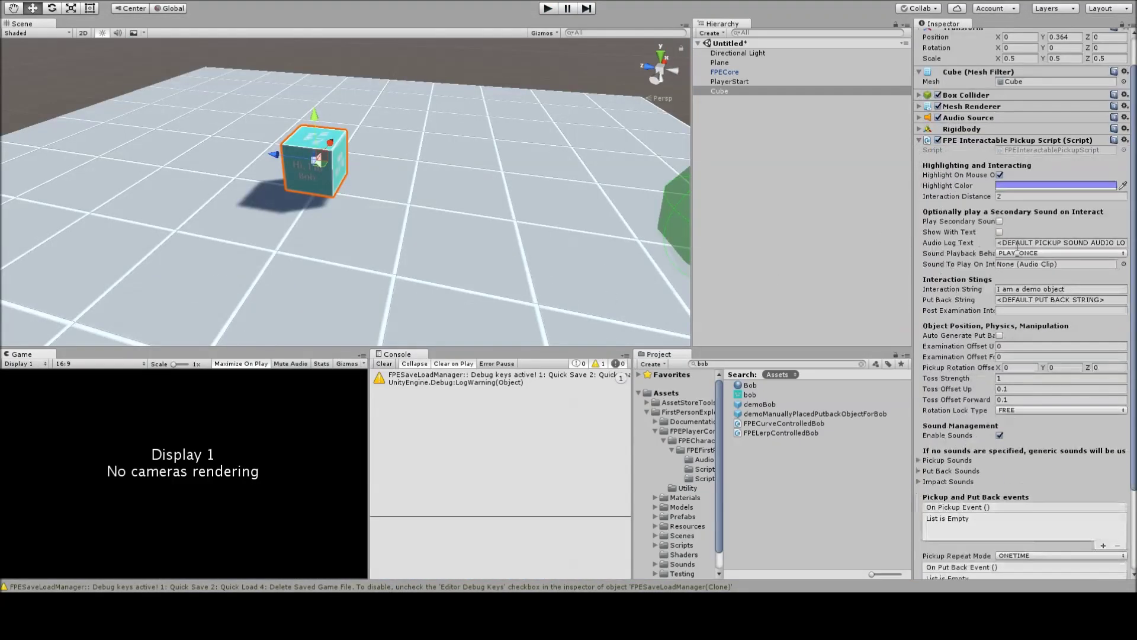
left_click(1014, 357)
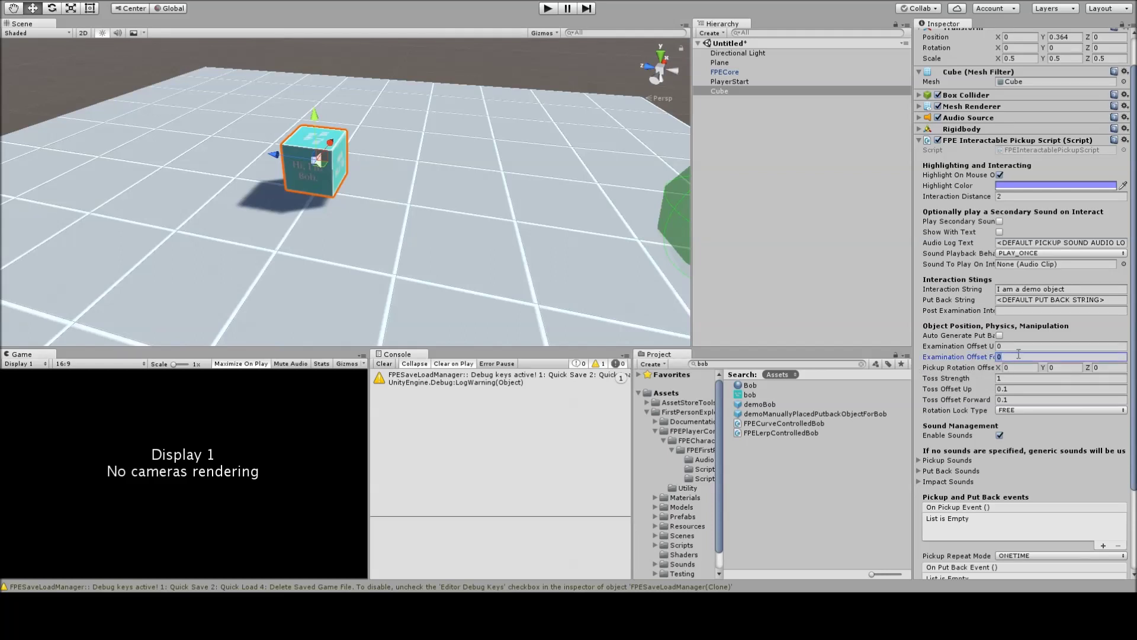
type("1")
Step: Play-test the examination offset by picking up, examining and dropping the Bob cube, and stop playing
left_click(547, 8)
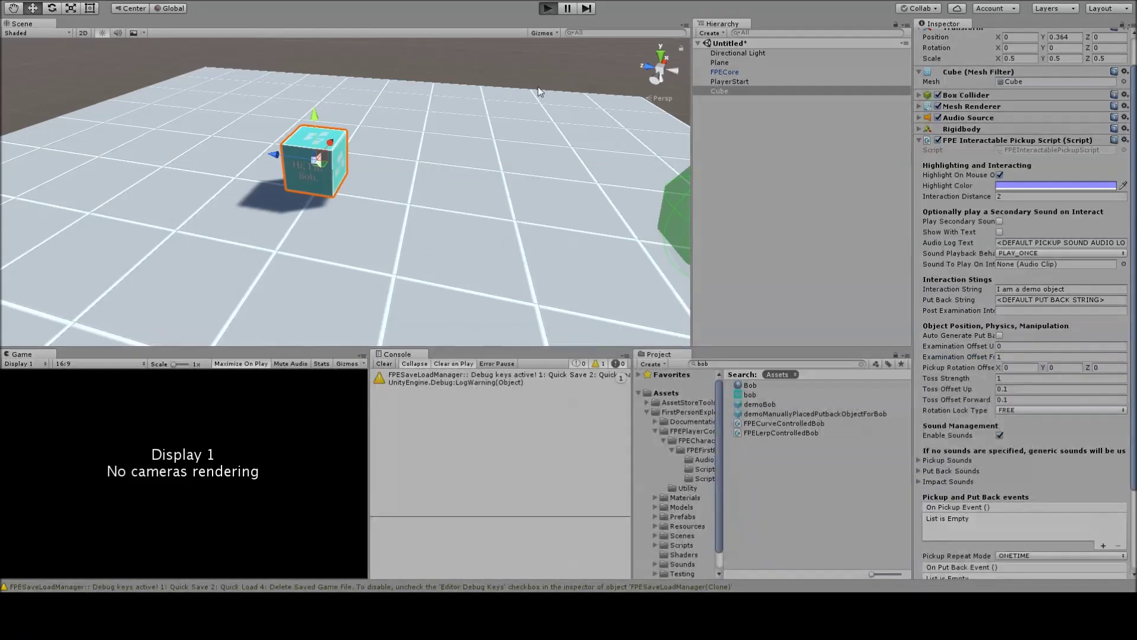
key("w")
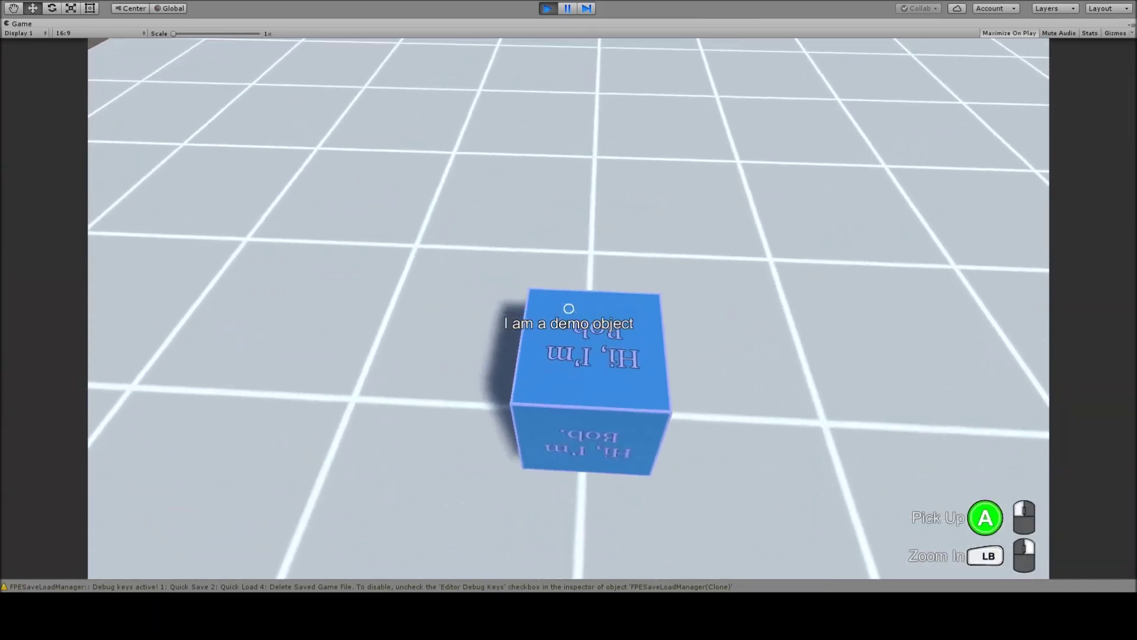
left_click(568, 309)
mouse_move(569, 308)
right_mouse_down()
mouse_move(610, 311)
mouse_move(569, 284)
mouse_move(533, 319)
mouse_move(533, 343)
mouse_move(568, 309)
right_mouse_up()
left_click(569, 309)
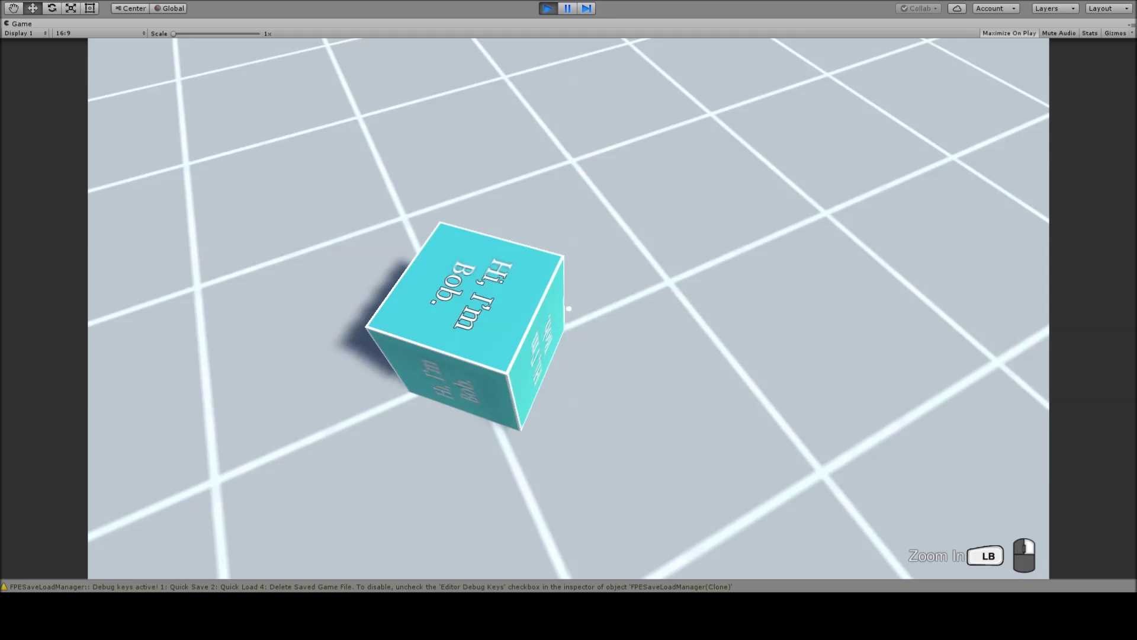
key("ctrl+p")
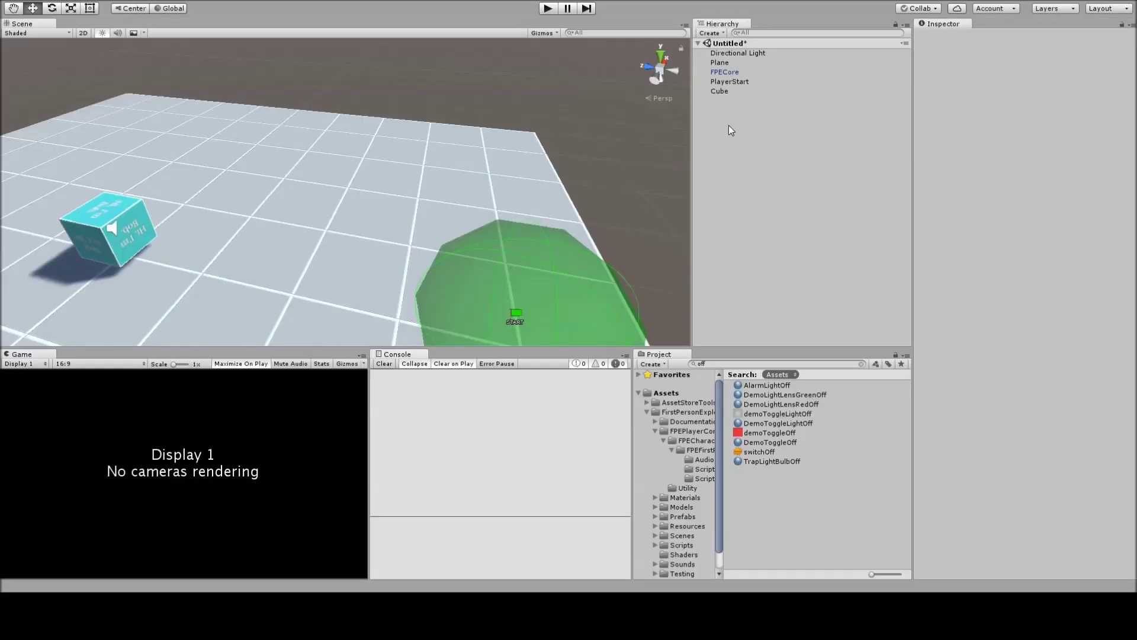
Step: Add a second cube and move it beside the Bob cube, to about X 1.35, Y 0.57 and Z -0.35
right_click(729, 126)
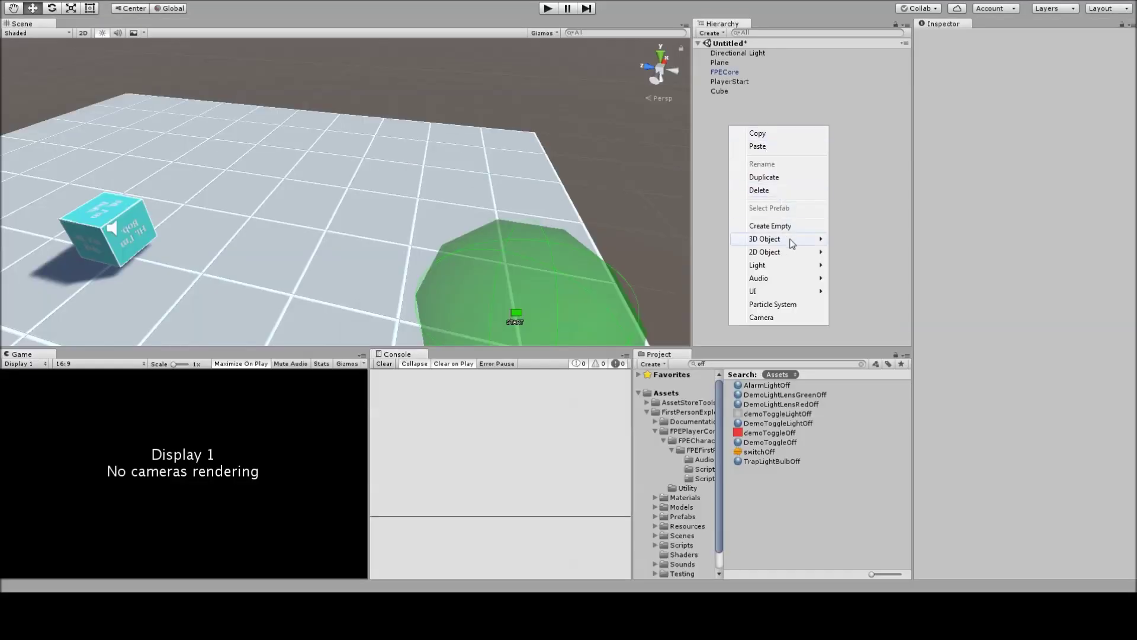
mouse_move(788, 239)
left_click(854, 239)
left_click_drag(290, 202, 238, 140)
Step: Rename the new cube as MyToggle and apply the DemoToggleOff material to it
left_click(706, 100)
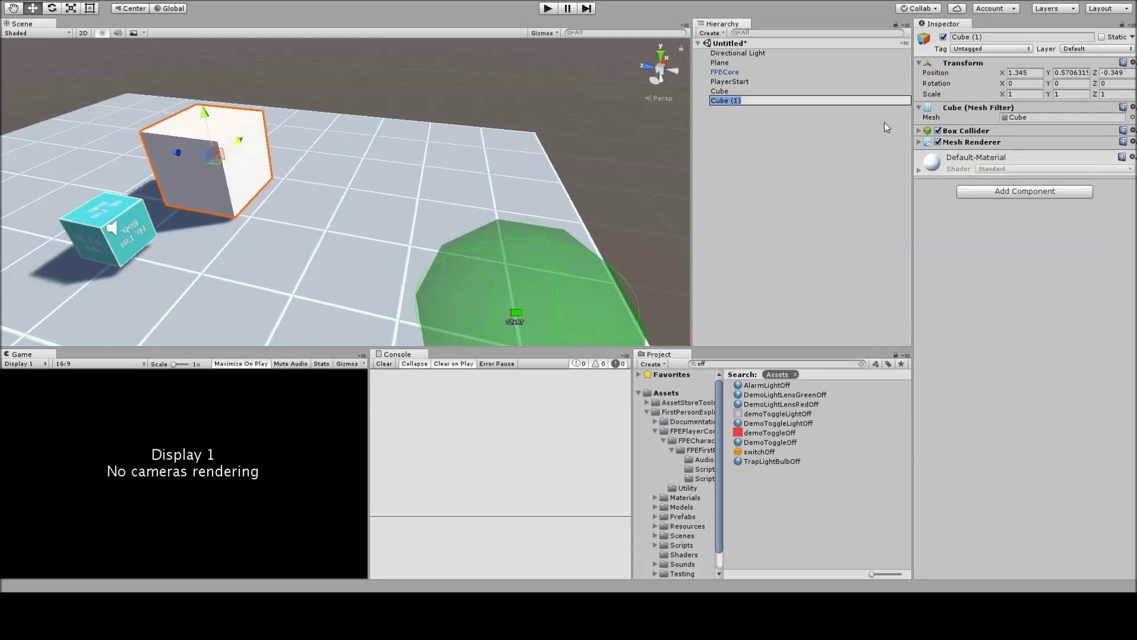
type("MyToggle")
key("Return")
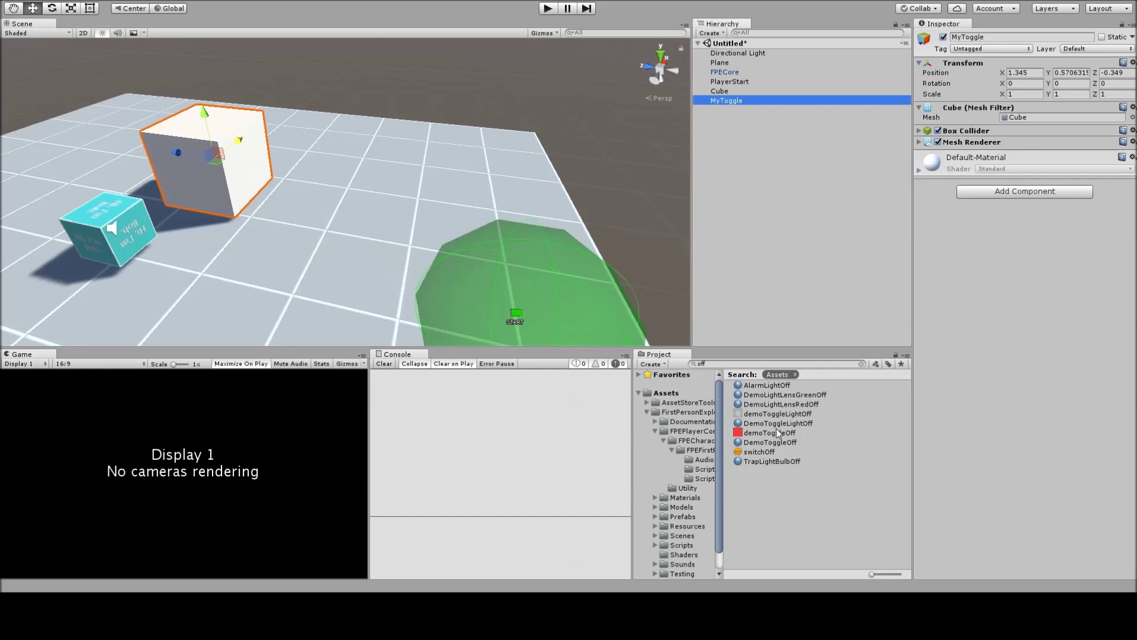
left_click_drag(770, 442, 225, 145)
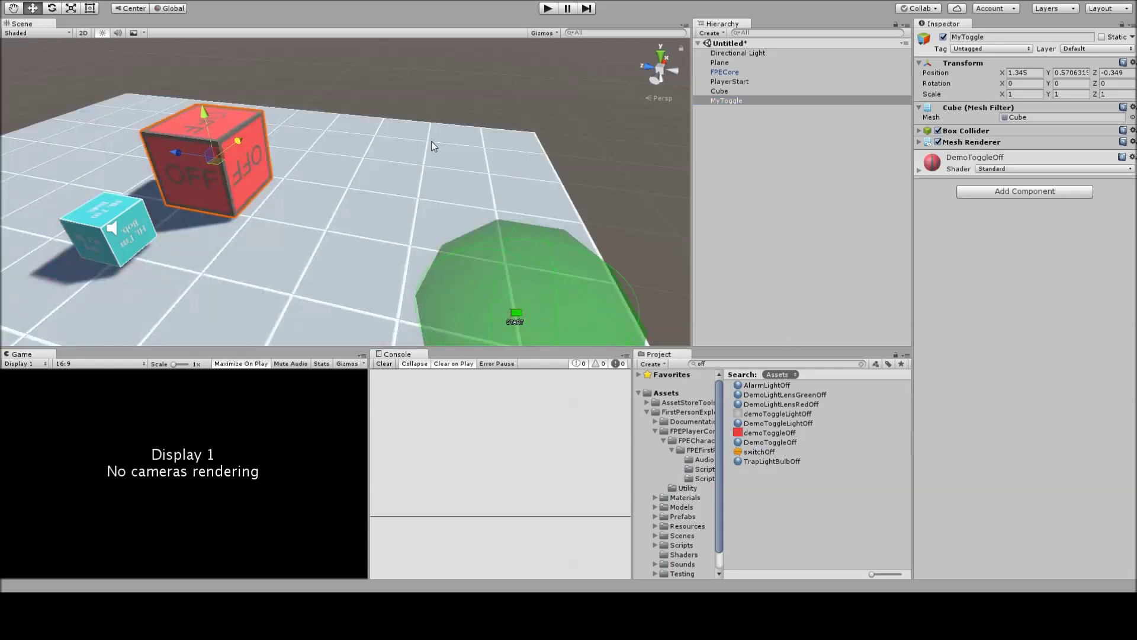
Step: Add the FPE Interactable Activate Script component to MyToggle
left_click(992, 192)
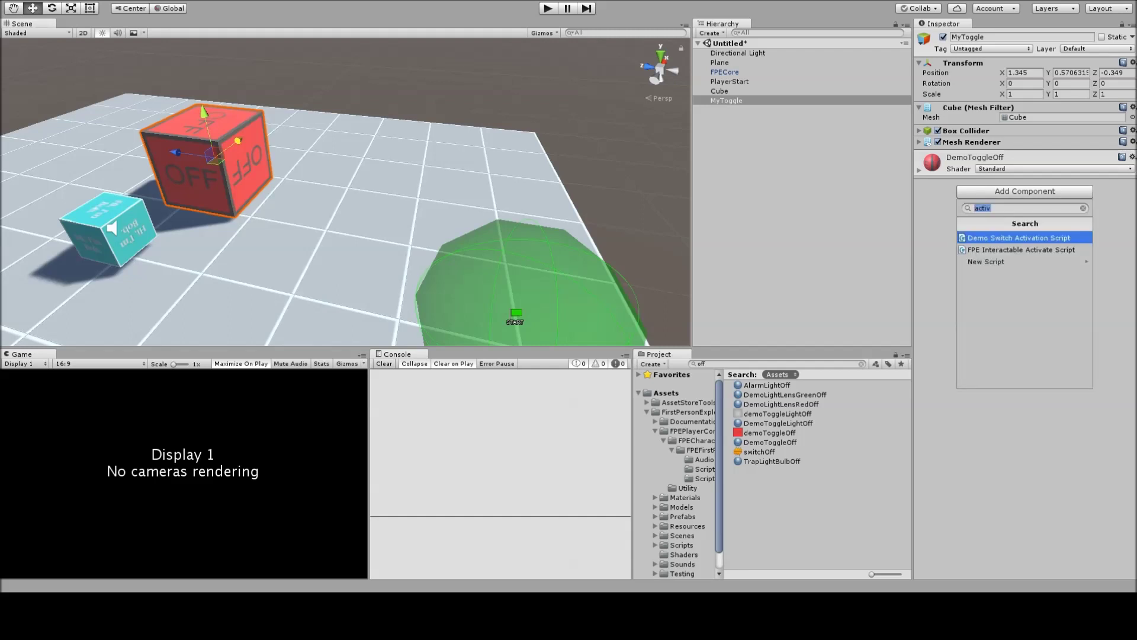
key("Down")
key("Return")
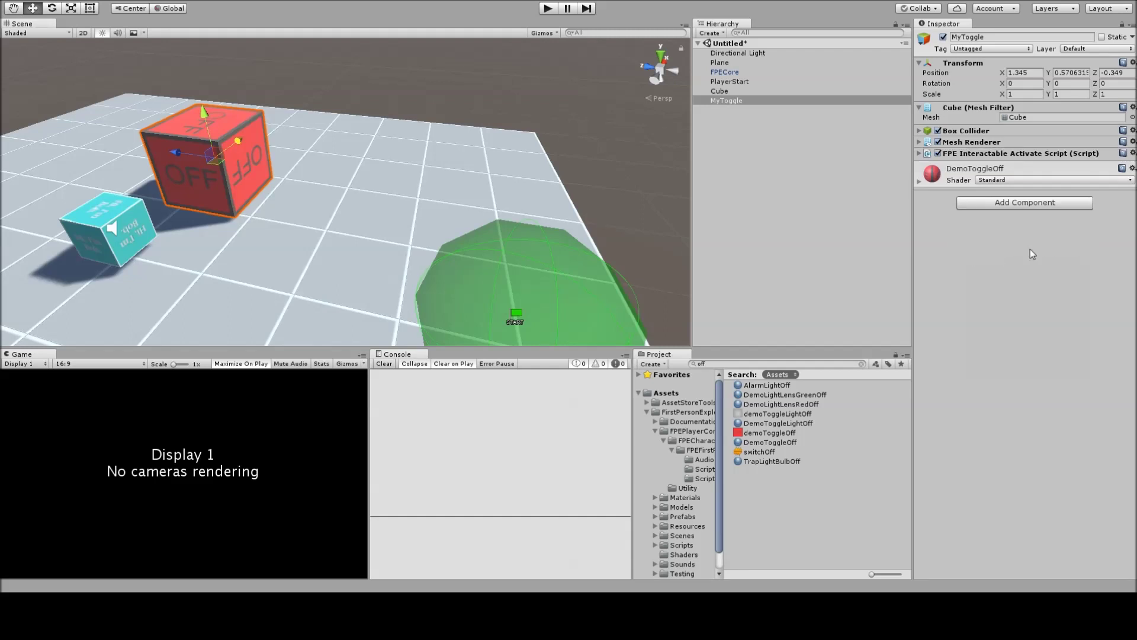
Step: In MyToggle's activate script, disable highlighting on mouse over and set the event fire type to TOGGLE
left_click(919, 153)
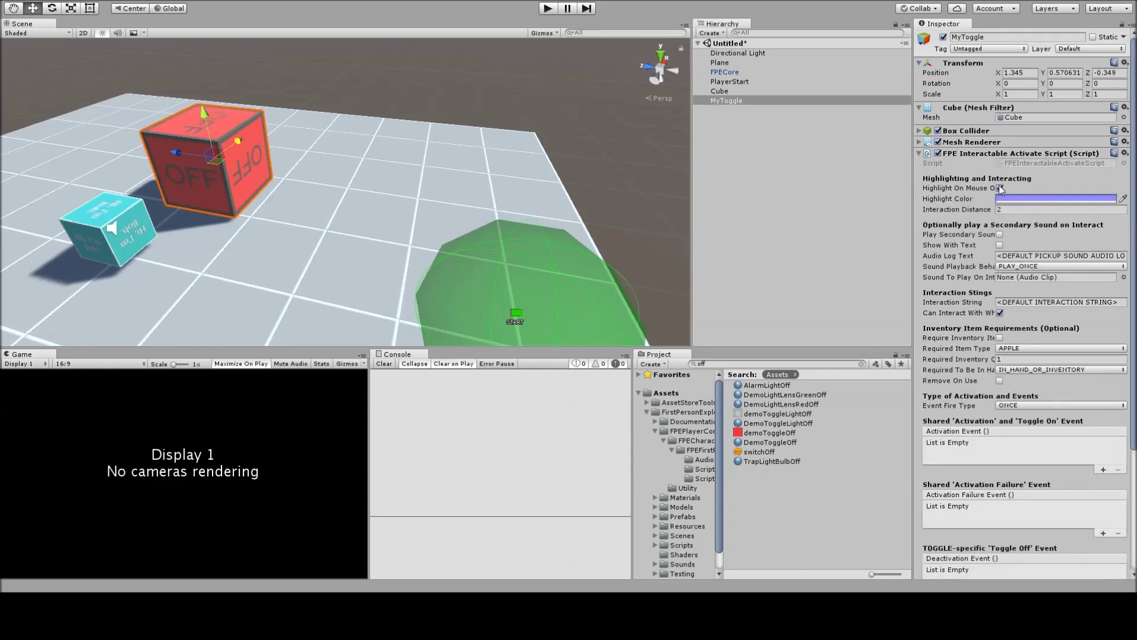
left_click(1000, 188)
scroll(1053, 194, "down", 3)
scroll(1054, 194, "down", 5)
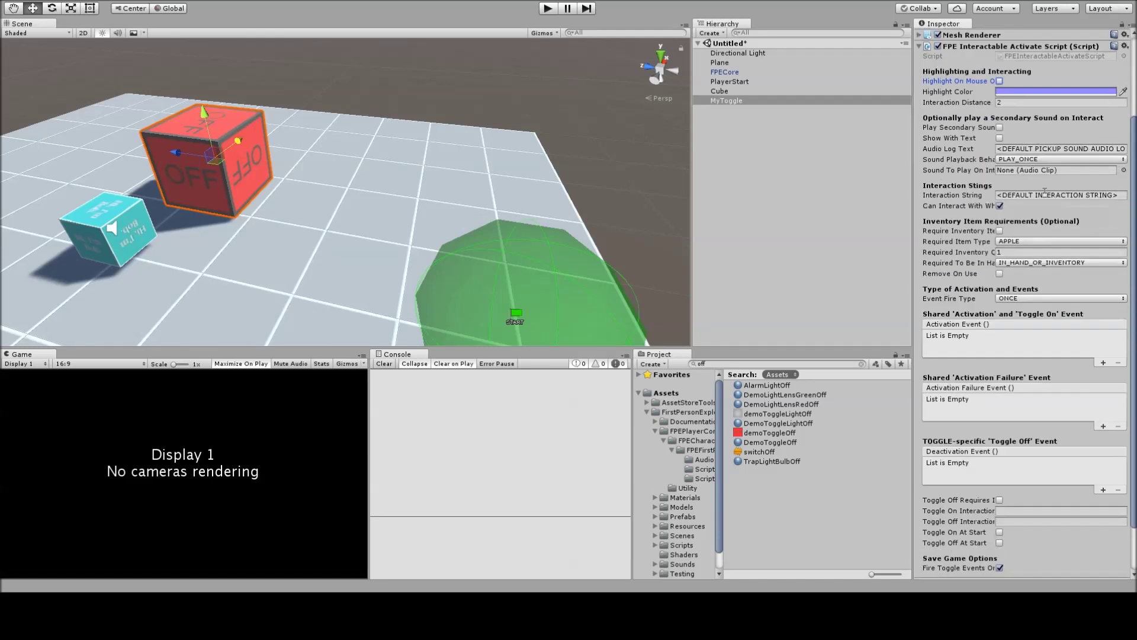
left_click(1016, 299)
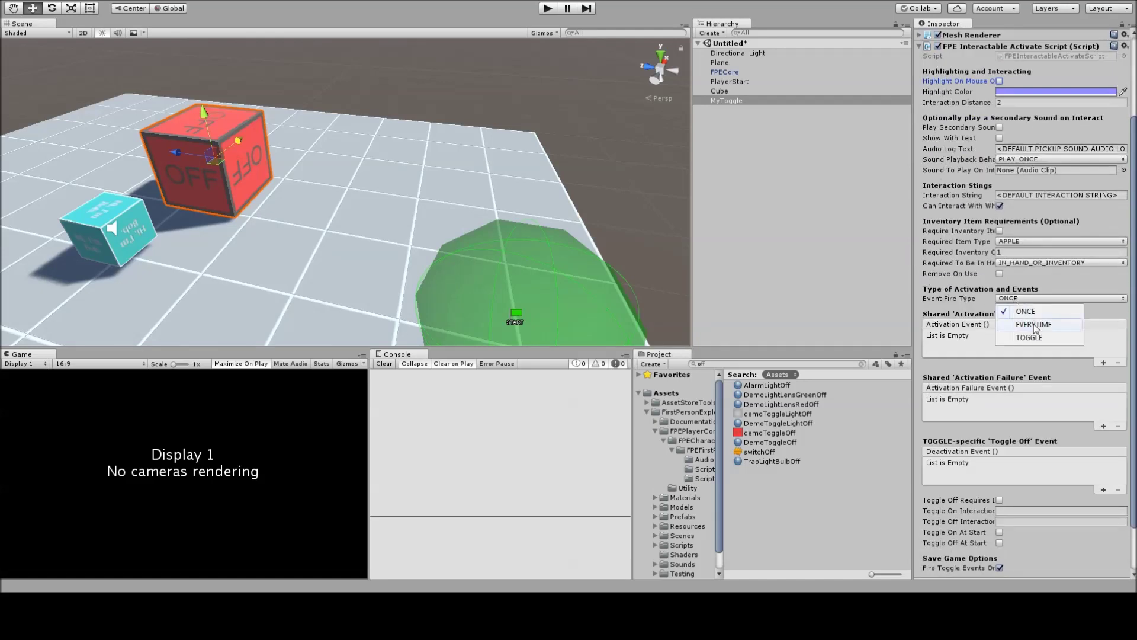
left_click(1046, 330)
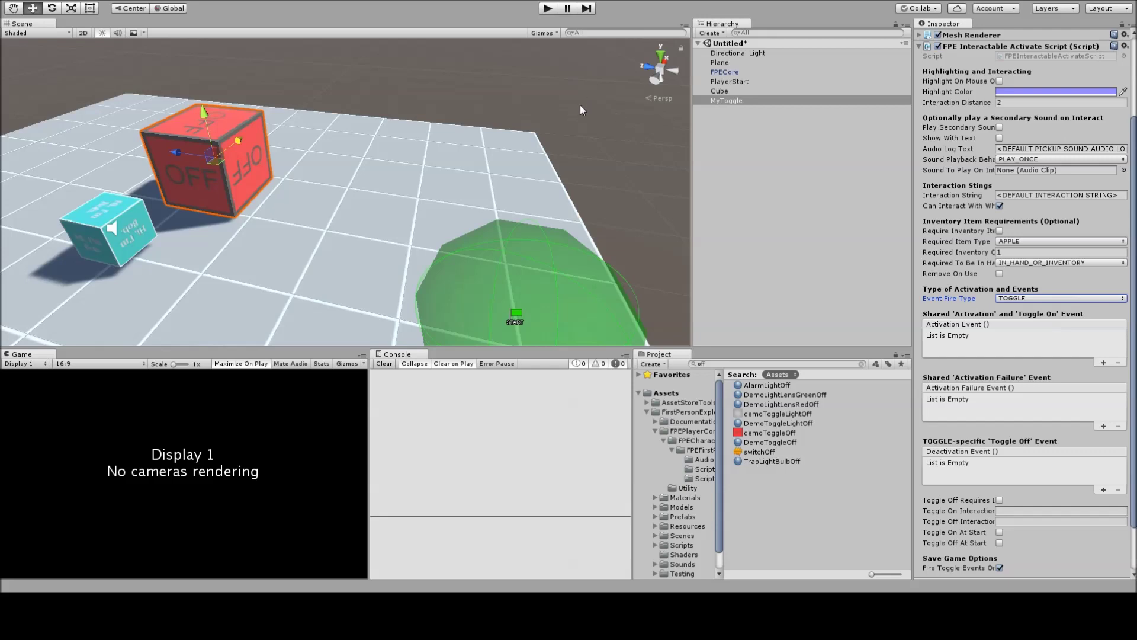
Step: Play-test by walking up to MyToggle, stop playing and read the console warning about MyToggle
left_click(546, 13)
key("w")
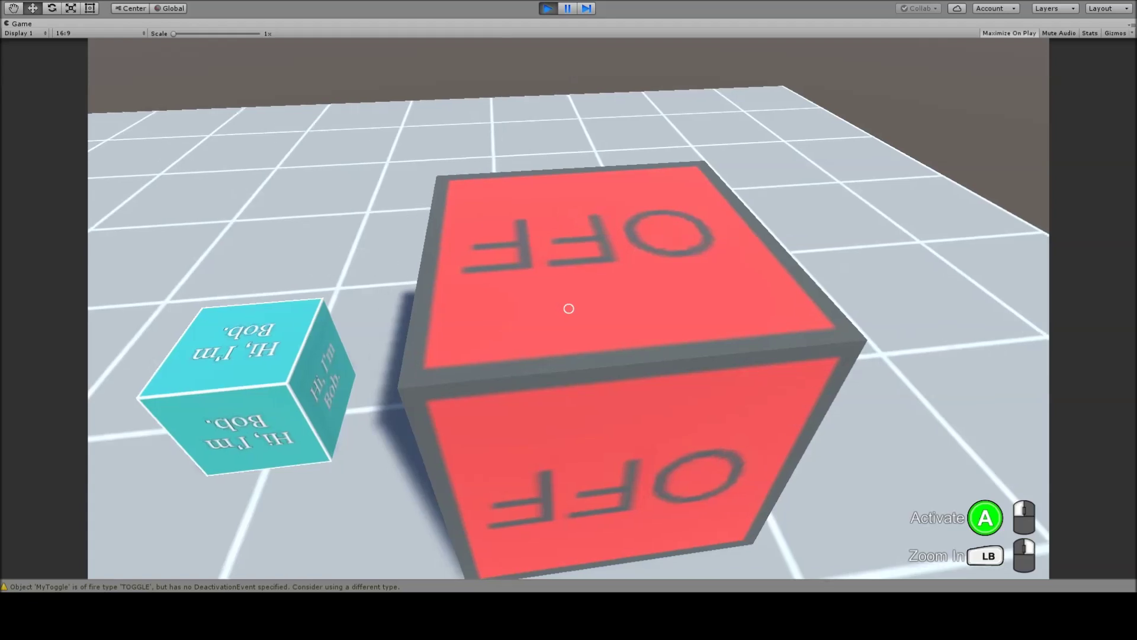
key("ctrl+p")
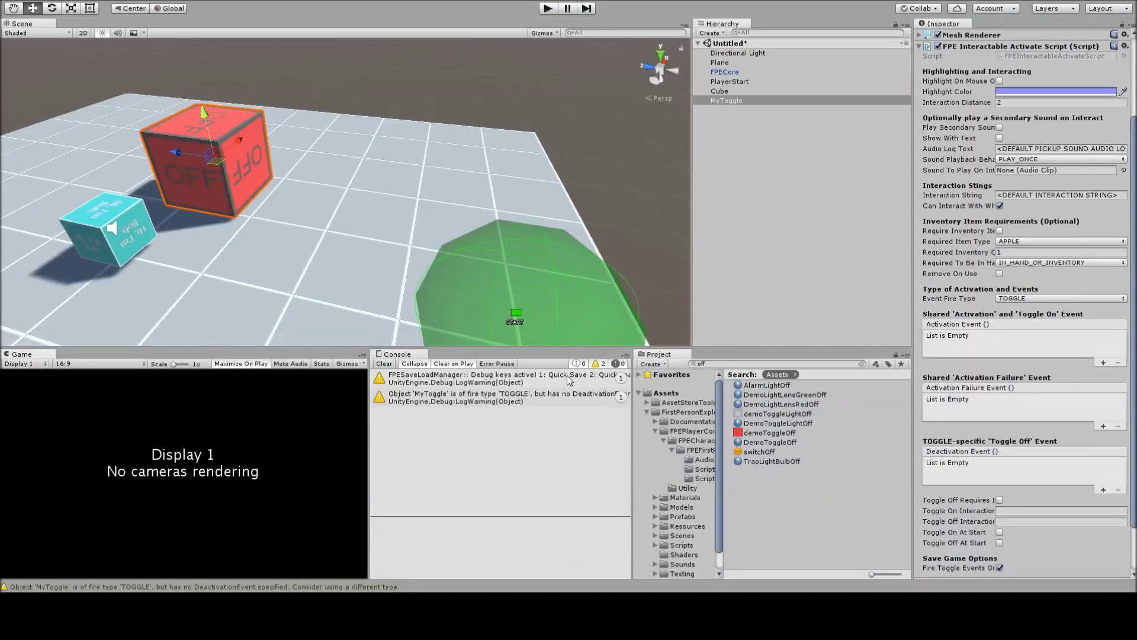
left_click(425, 402)
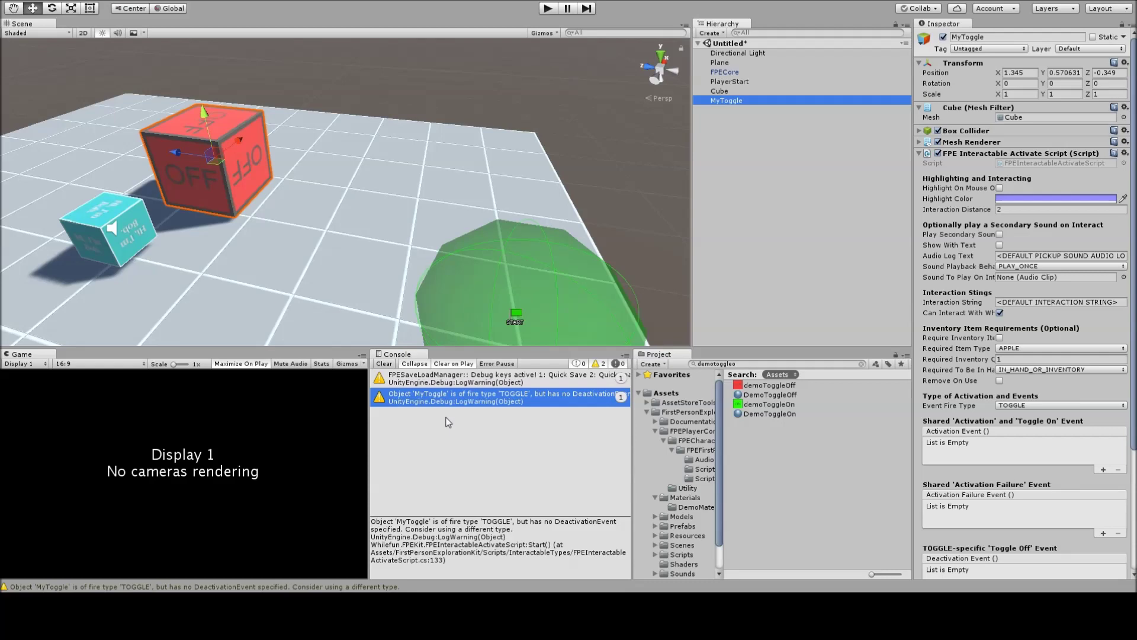
Step: Add one entry each to MyToggle's activation and deactivation events, with MyToggle as the target object of both
scroll(1019, 405, "down", 4)
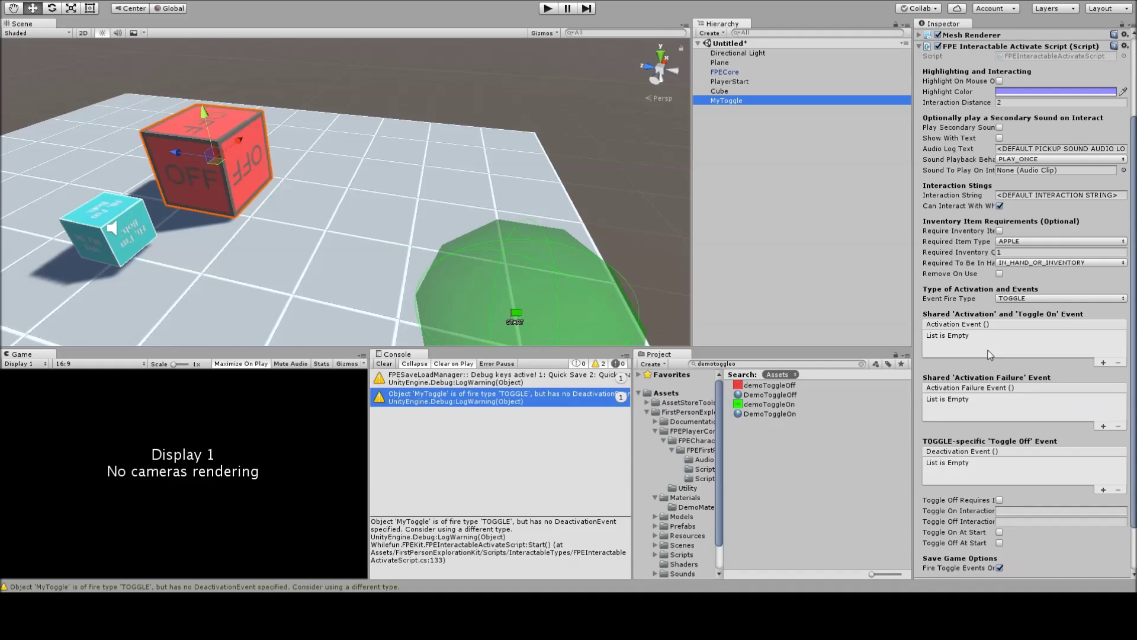
scroll(993, 352, "down", 2)
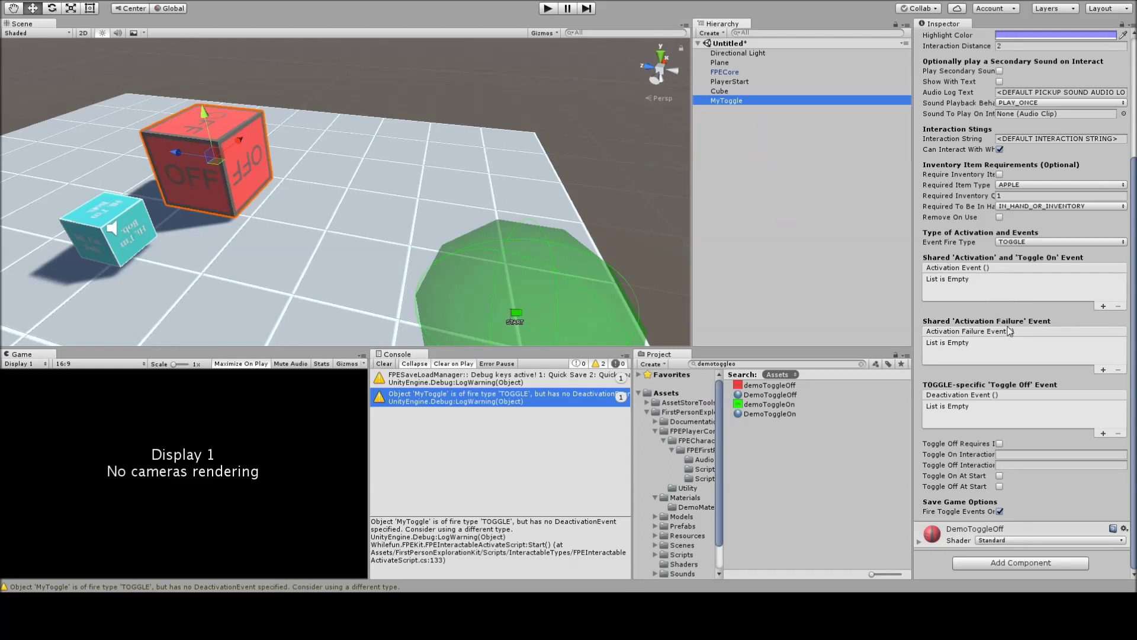
left_click(1103, 306)
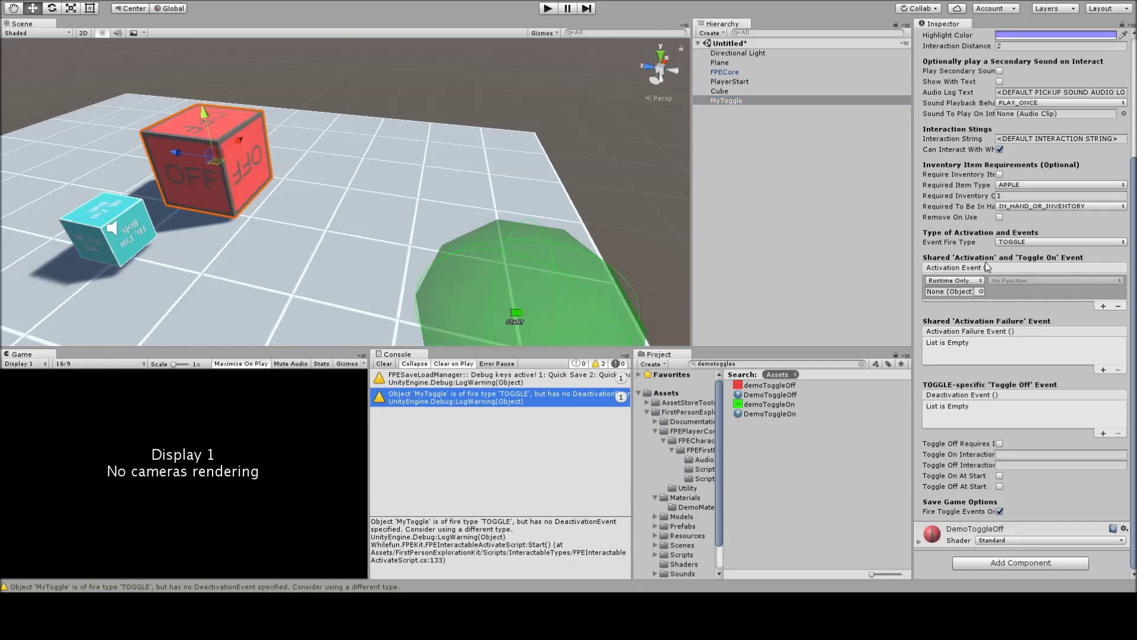
left_click(1103, 433)
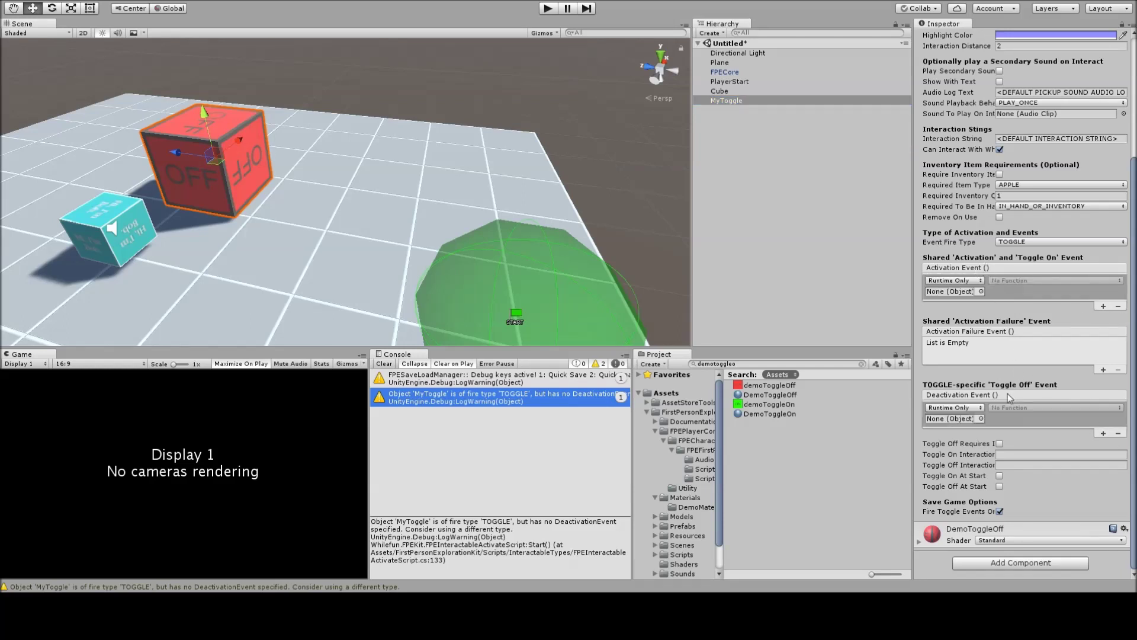
left_click_drag(733, 101, 951, 293)
left_click_drag(732, 102, 959, 410)
Step: Have both events set MeshRenderer.material, using DemoToggleOn for the activation event and DemoToggleOff for the deactivation event
left_click(1004, 281)
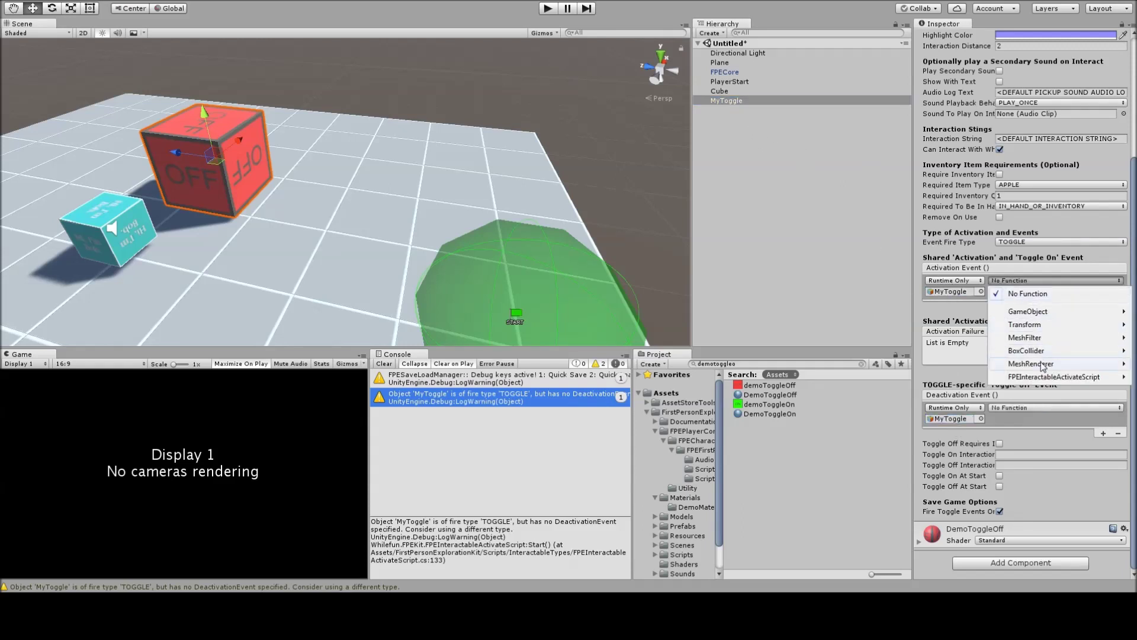
mouse_move(1043, 365)
left_click(879, 415)
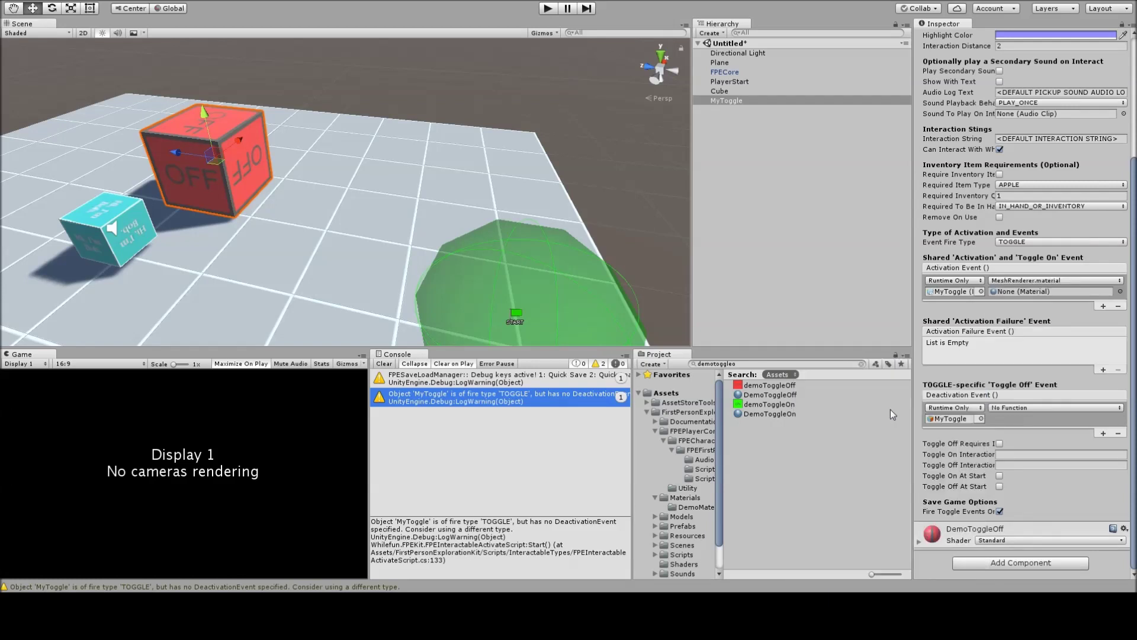
left_click(1025, 409)
mouse_move(1041, 490)
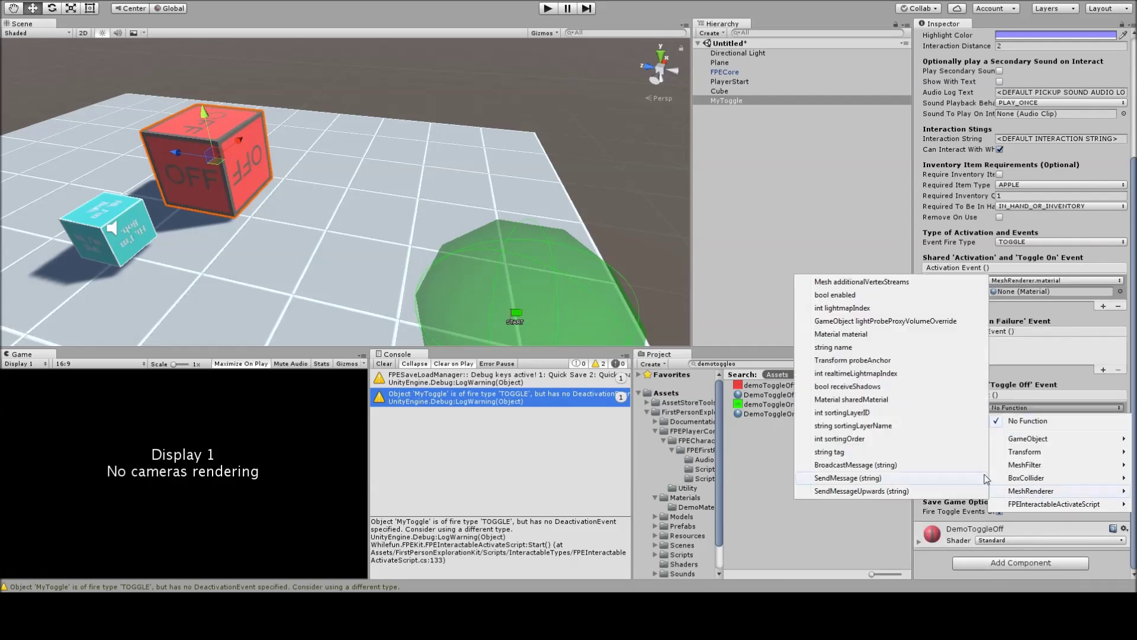
left_click(885, 340)
left_click_drag(769, 394, 1014, 421)
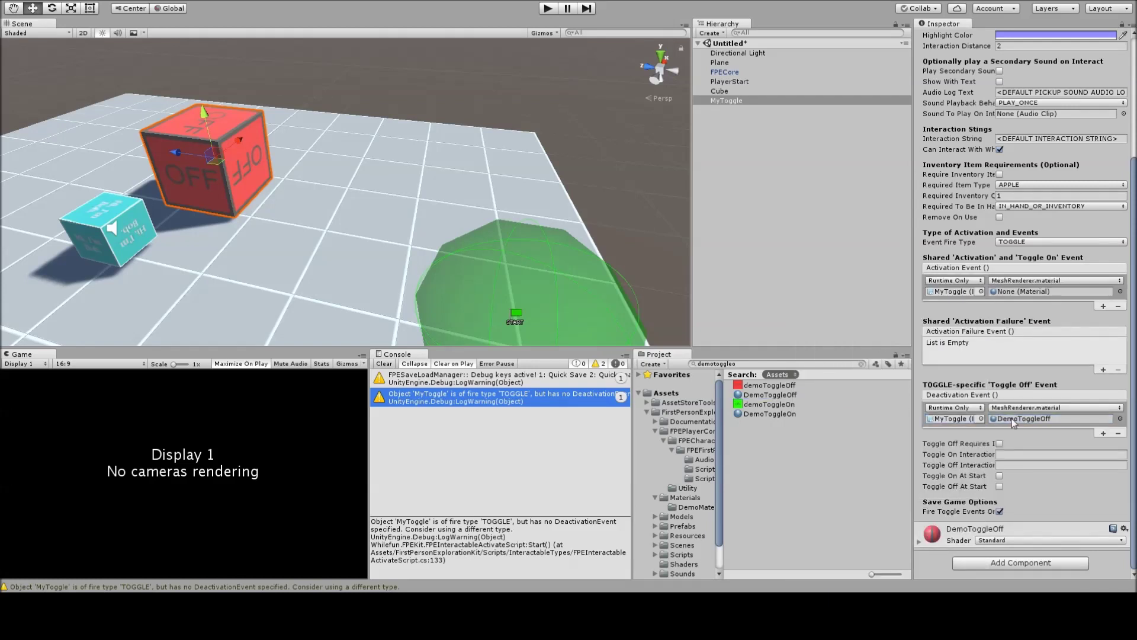
left_click_drag(796, 417, 1026, 293)
Step: Widen the component settings area and set the toggle interaction strings to "Toggle me on" and "Toggle me off"
left_click_drag(913, 453, 850, 453)
left_click(988, 455)
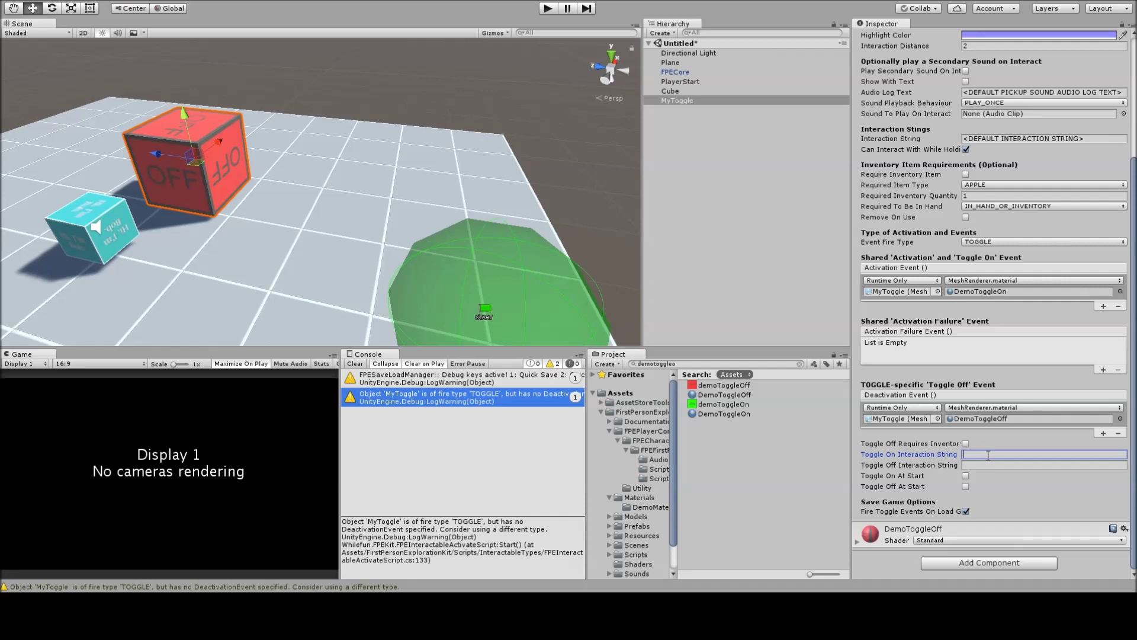
type("Toggle One on")
key("Tab")
type("Toggl")
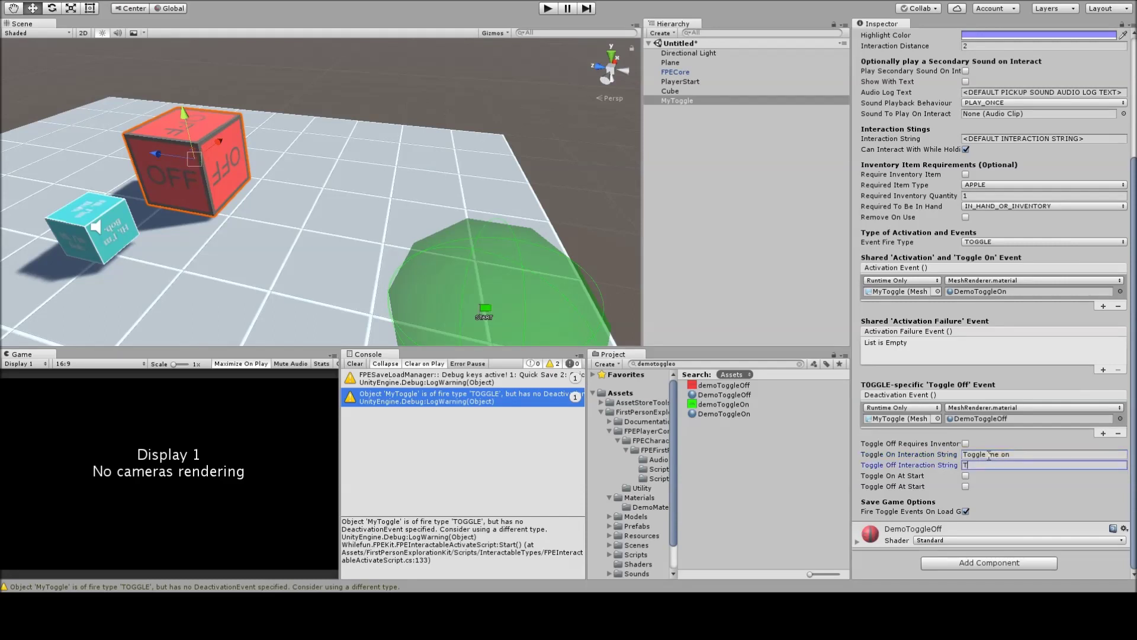
type("e me off")
Step: Copy the "Toggle me on" text into MyToggle's main Interaction String
left_click(1025, 454)
key("ctrl+c")
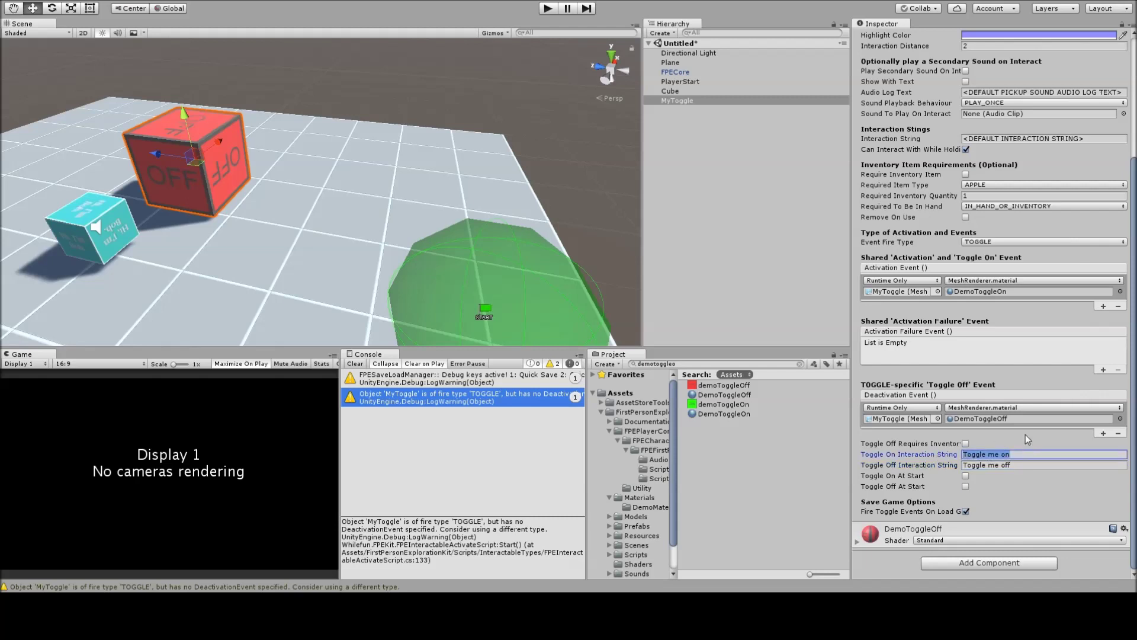
left_click(1059, 139)
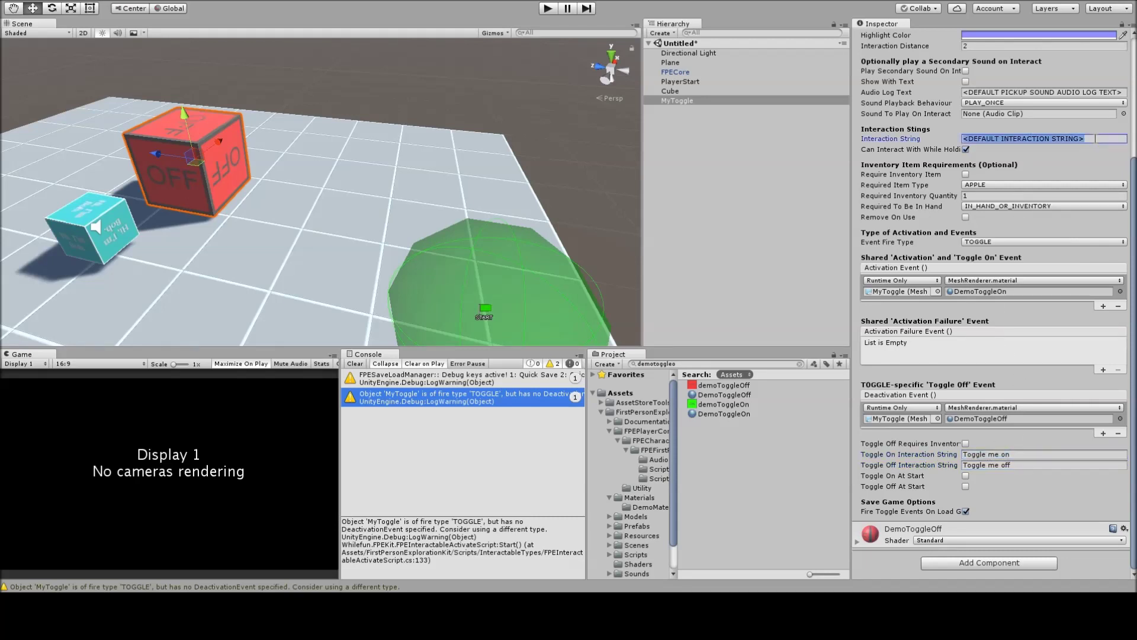
key("ctrl+v")
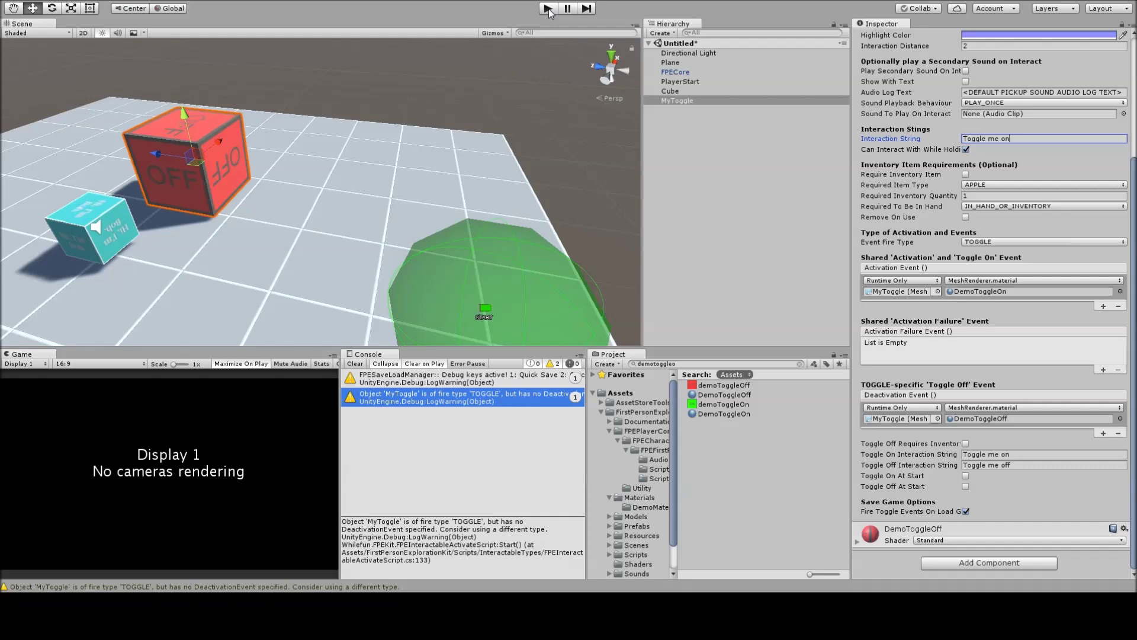
Step: Play-test the scene by toggling the MyToggle cube on and off repeatedly, and stop playing
left_click(547, 9)
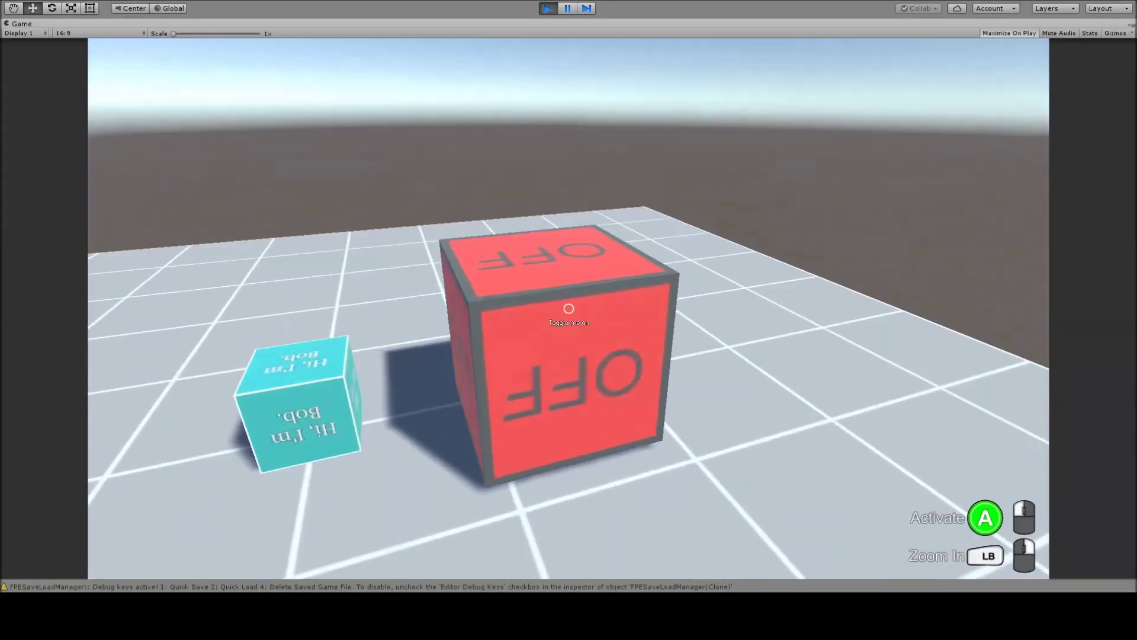
left_click(569, 308)
left_click(568, 307)
left_click(569, 308)
left_click(568, 308)
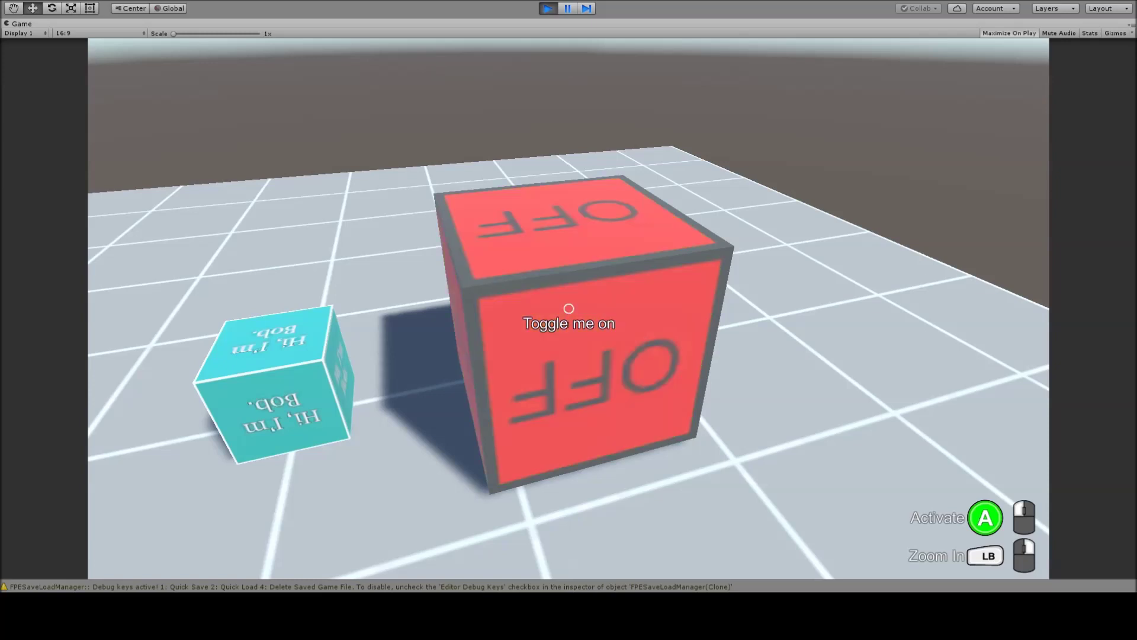
left_click(569, 307)
left_click(568, 308)
left_click(568, 308)
left_click(568, 308)
left_click(569, 308)
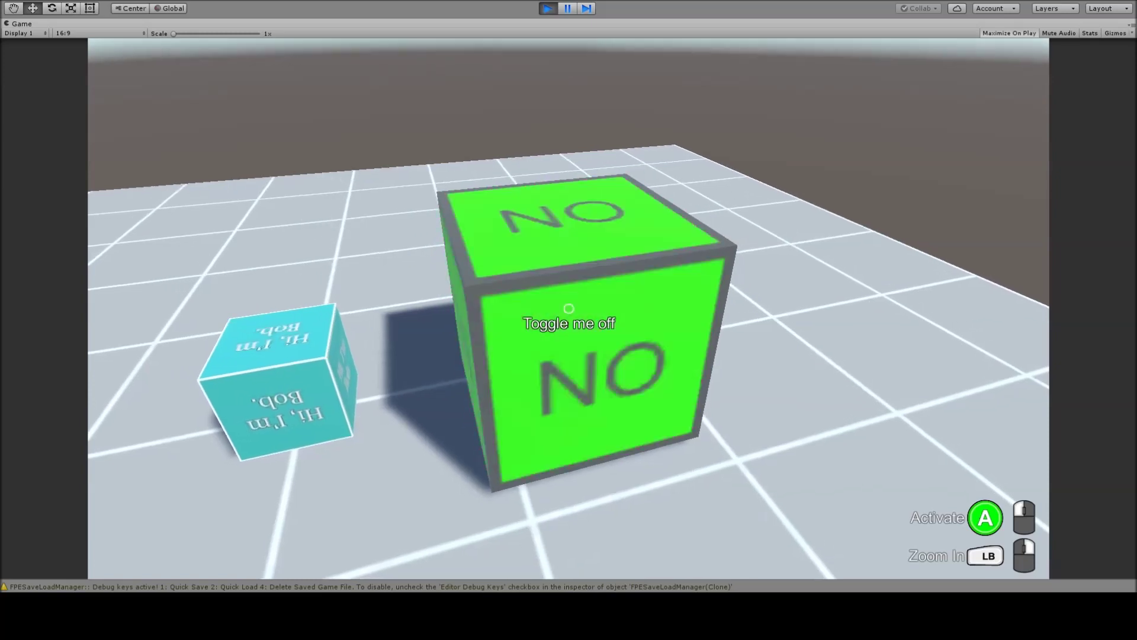
left_click(568, 308)
left_click(569, 308)
left_click(569, 308)
left_click(569, 308)
left_click(569, 308)
left_click(569, 308)
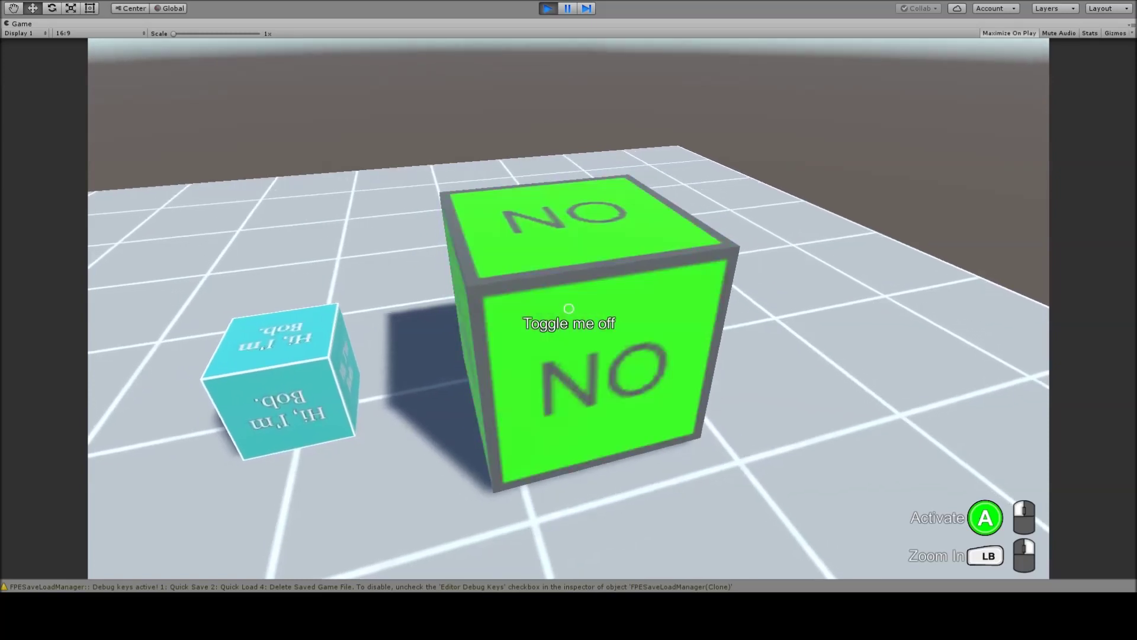
left_click(569, 308)
left_click(568, 308)
left_click(569, 308)
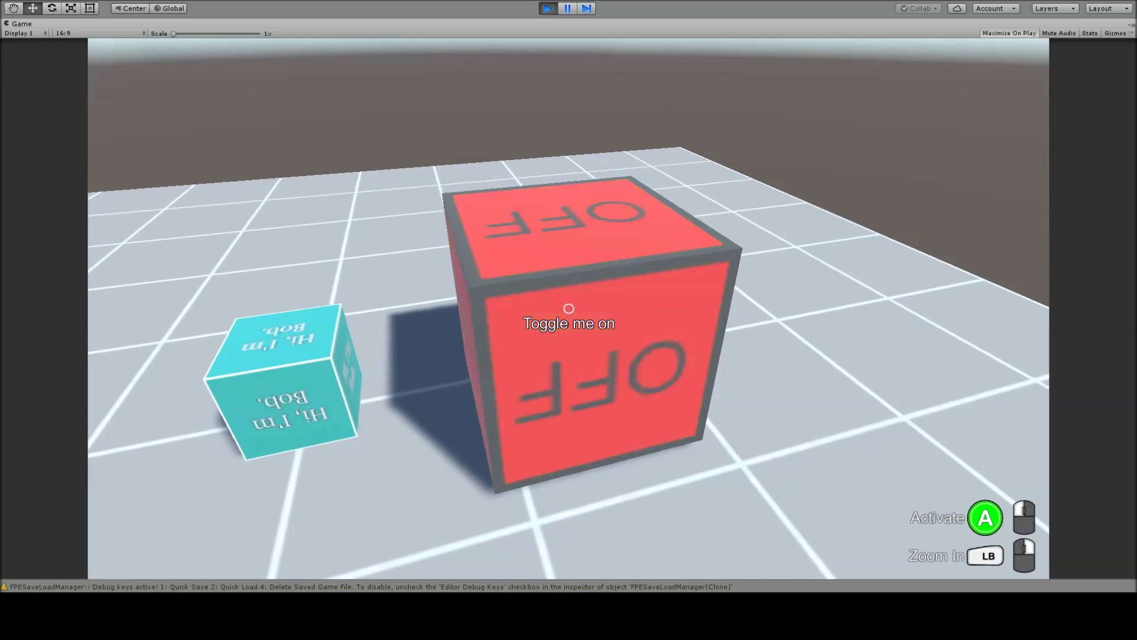
key("ctrl+p")
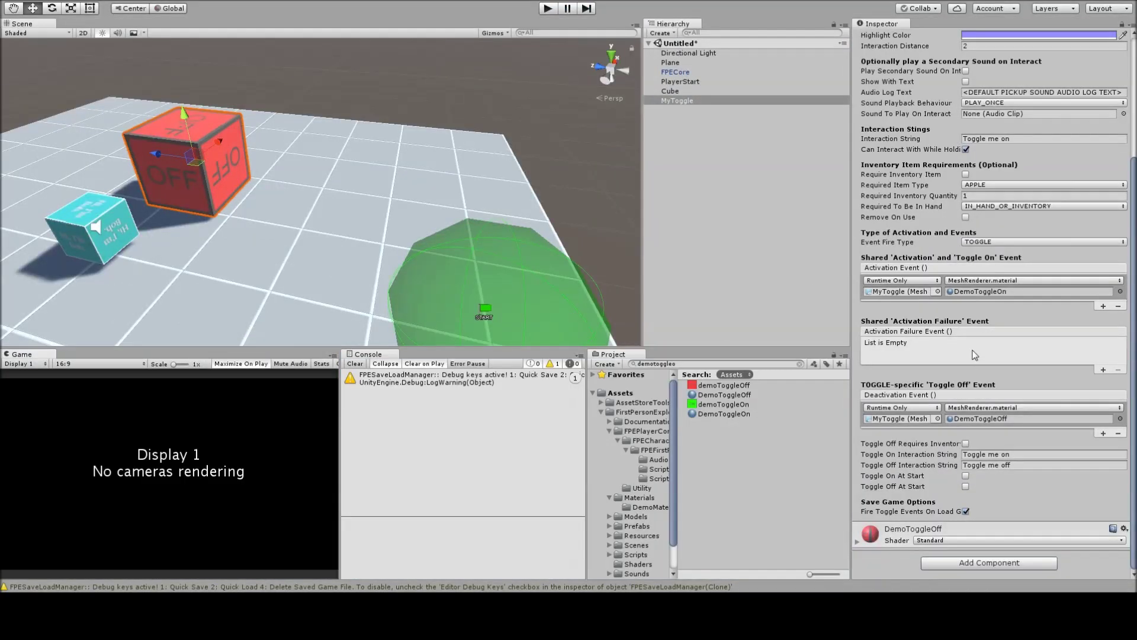
scroll(976, 362, "up", 1)
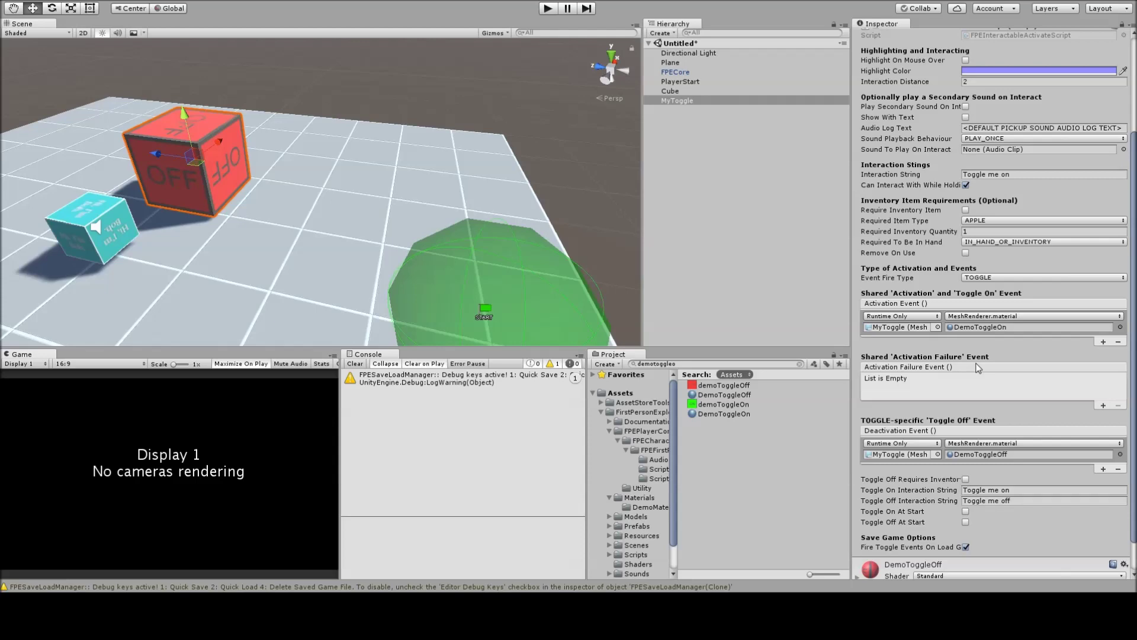
scroll(978, 367, "up", 3)
scroll(994, 320, "down", 4)
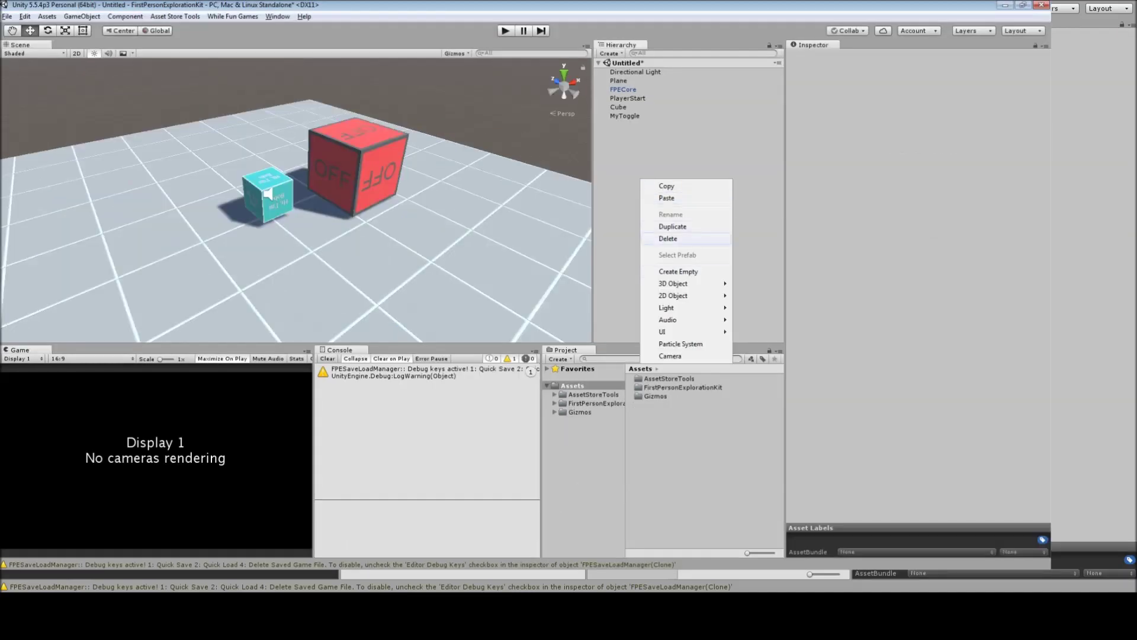
Step: Add a cube with the DemoInternalGeometery material beside the pickup cube, partly sunk into the floor at about X -1.254, Y 0.135, Z 0.315
mouse_move(674, 284)
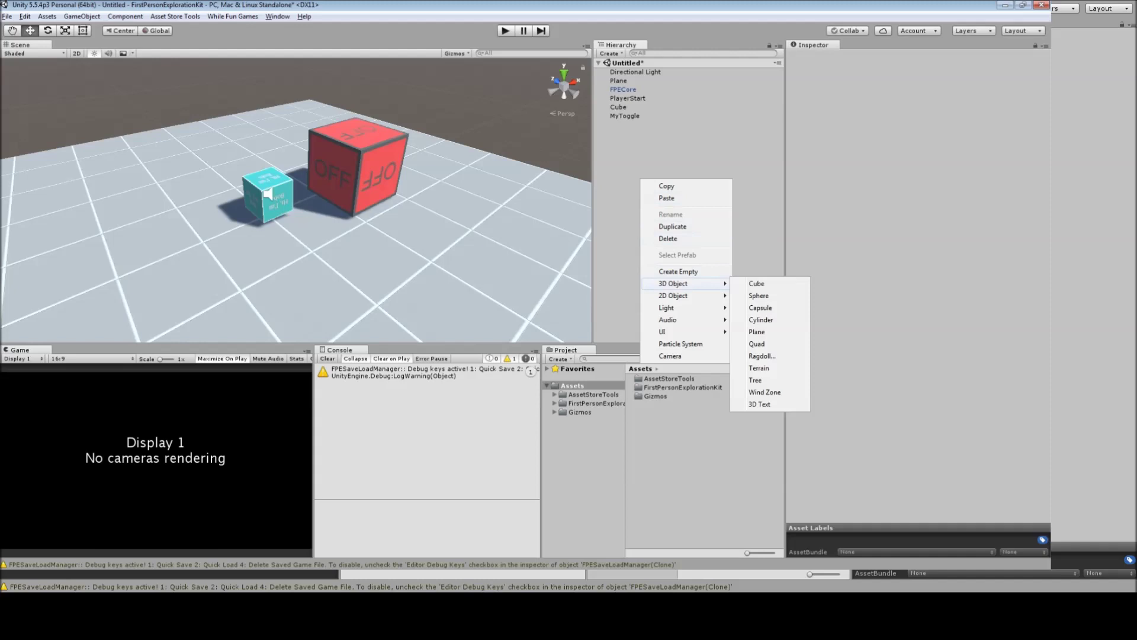
left_click(756, 284)
left_click_drag(332, 179, 234, 226)
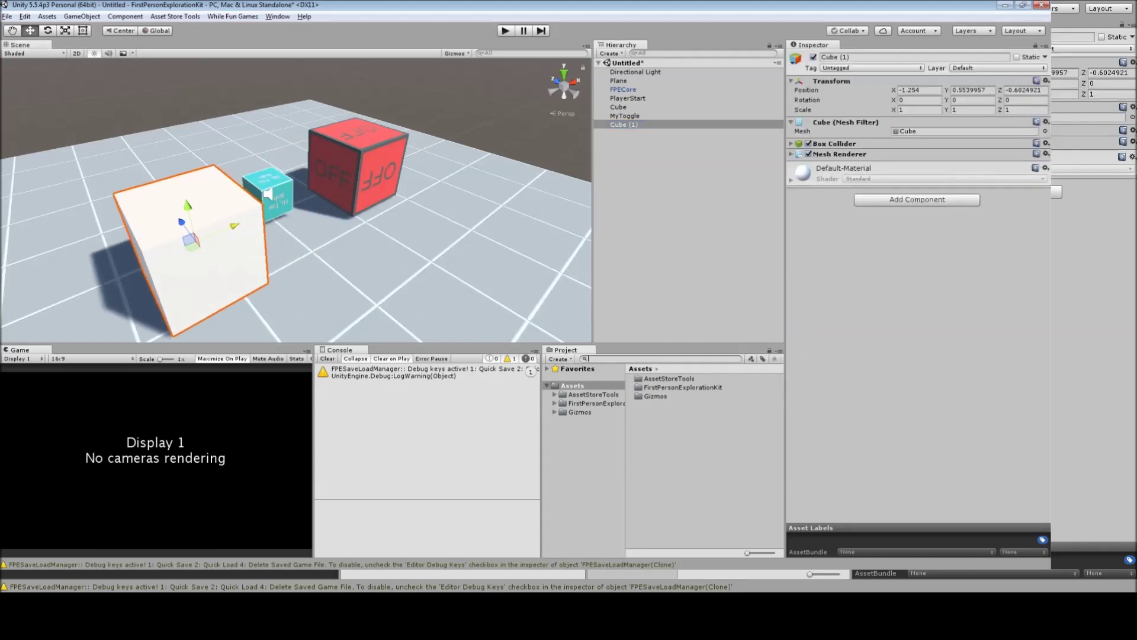
type("geome")
left_click_drag(681, 378, 196, 255)
middle_click_drag(198, 246, 284, 206)
left_click_drag(284, 160, 225, 183)
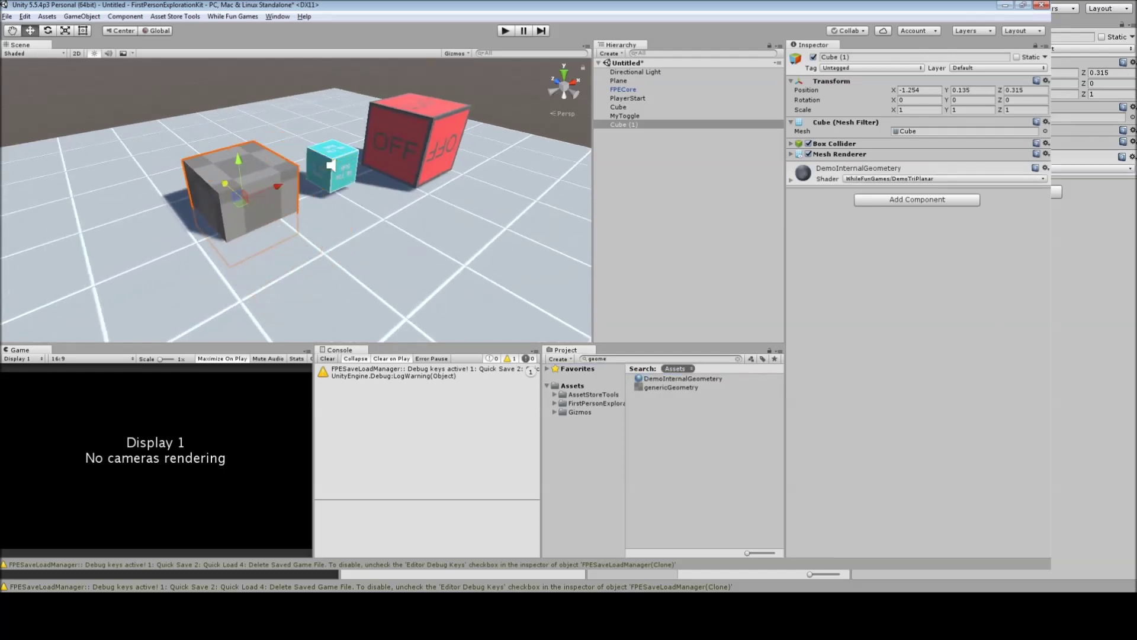
Step: Rename the light-blue pickup cube as MyPickup
middle_click_drag(362, 172, 485, 199)
scroll(485, 199, "up", 5)
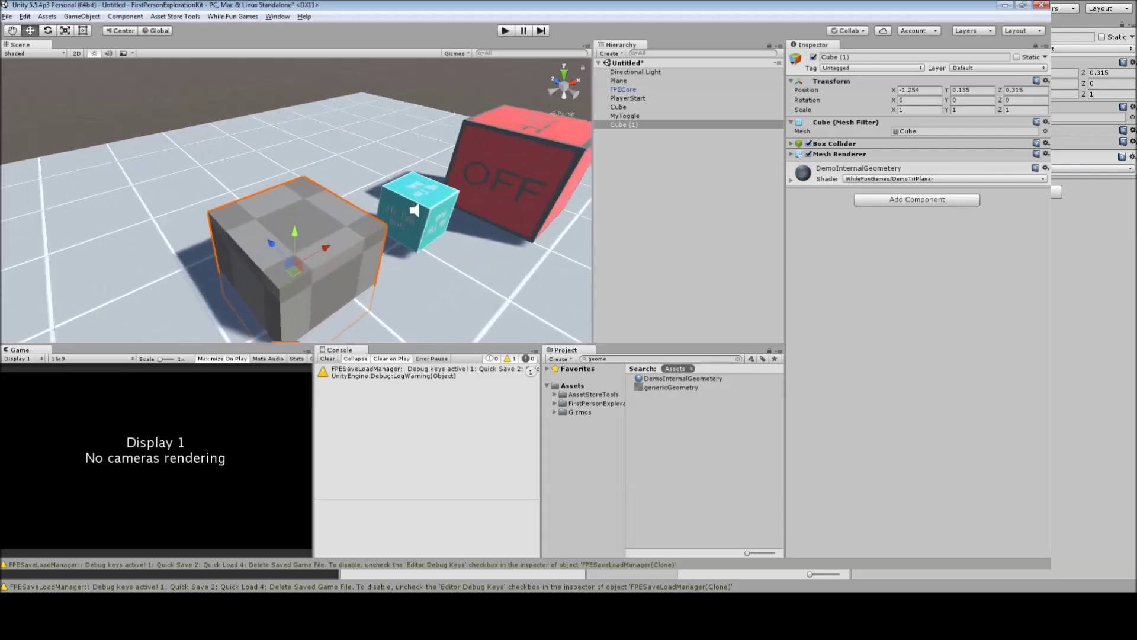
left_click(414, 211)
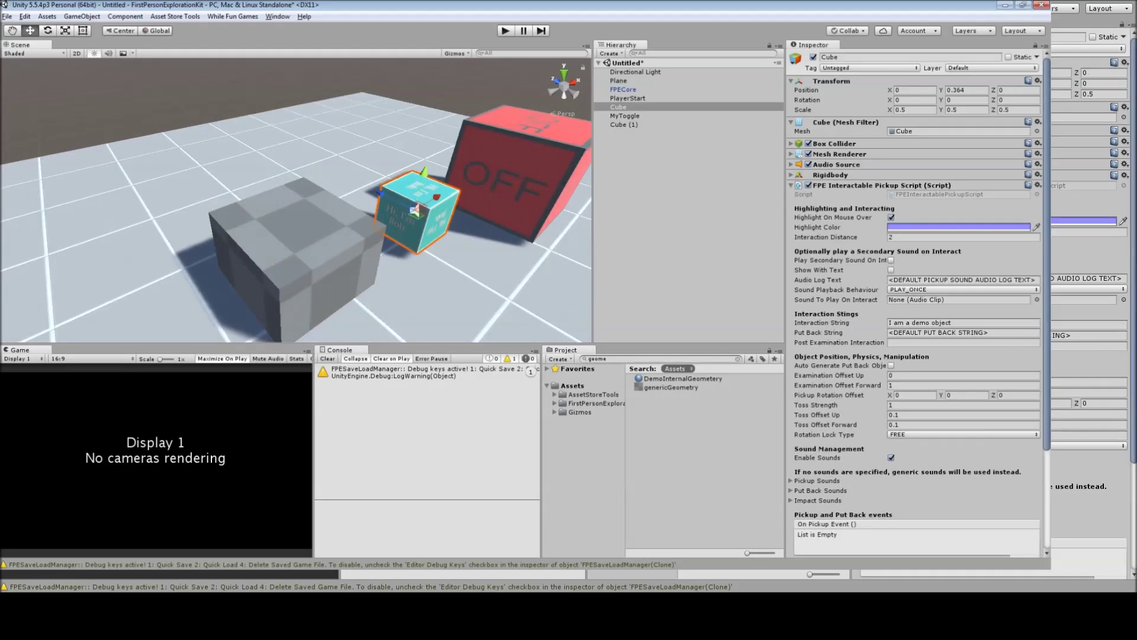
key("F2")
type("M")
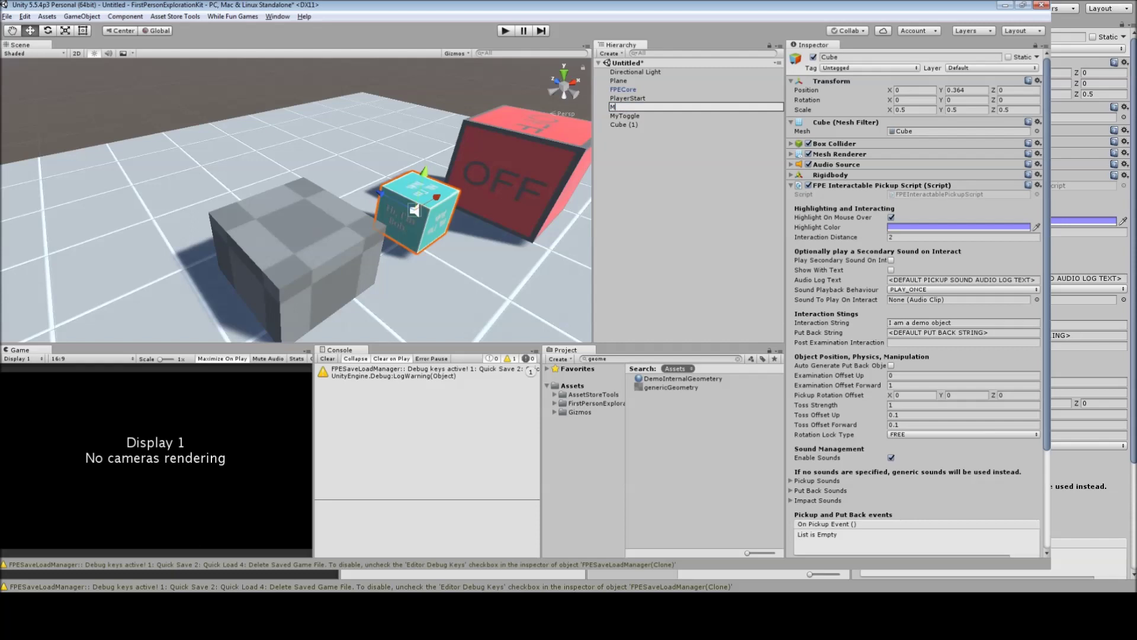
type("yPickup")
key("Return")
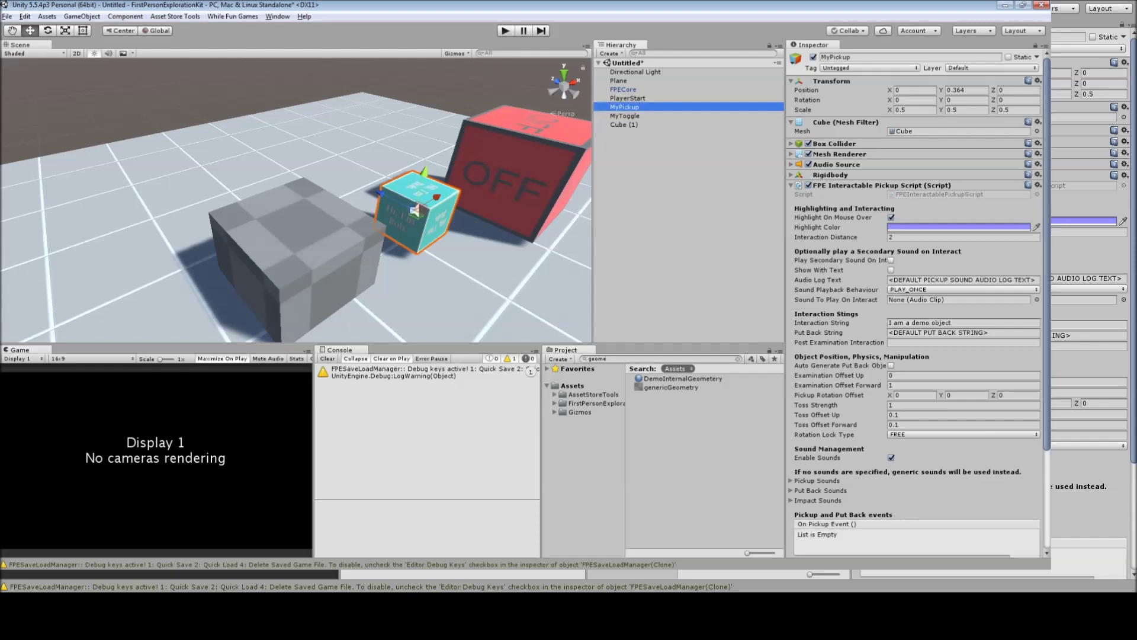
Step: Rename the grey checkered cube as Shelf
key("Down")
key("Down")
key("F2")
type("Shelf")
key("Return")
Step: Create an empty game object at the root of the scene and name it MyPutback
right_click(633, 151)
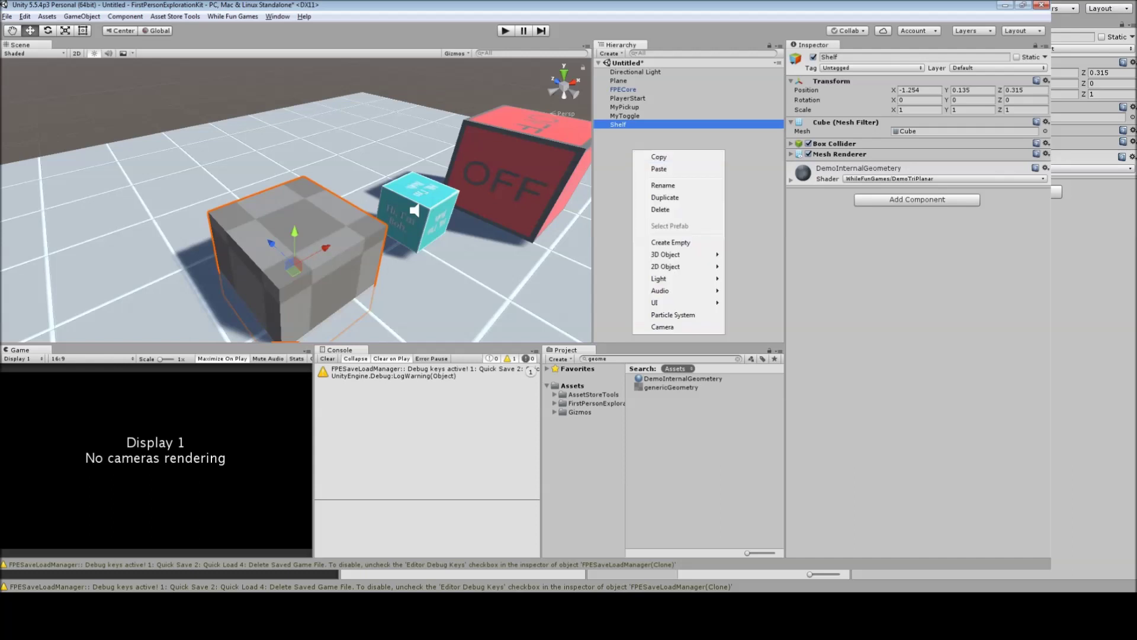
left_click(623, 160)
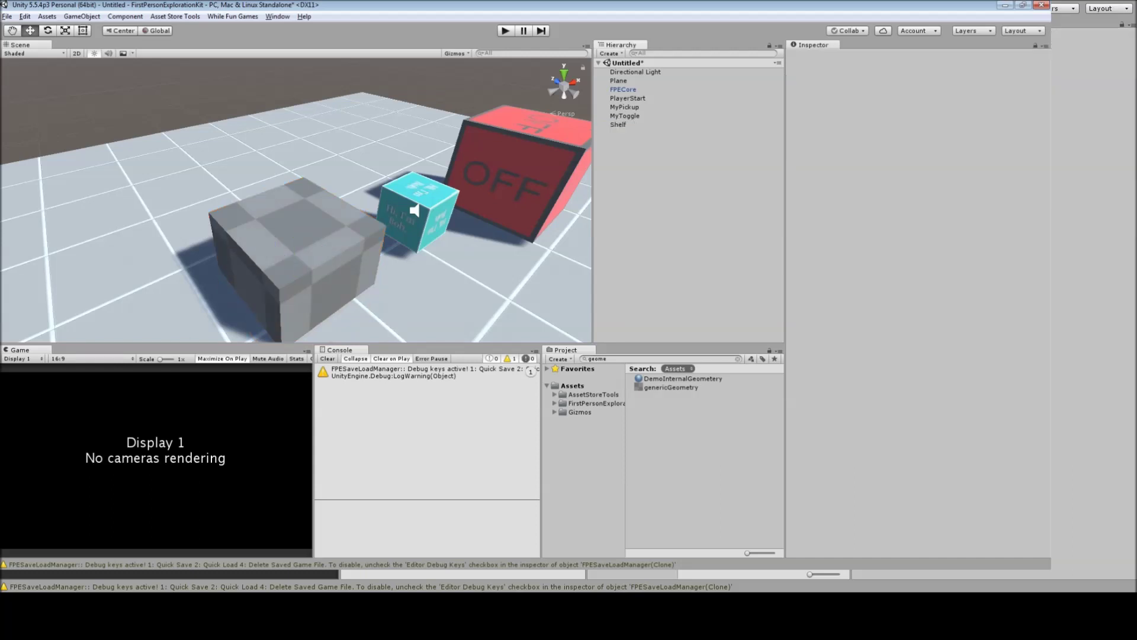
right_click(639, 166)
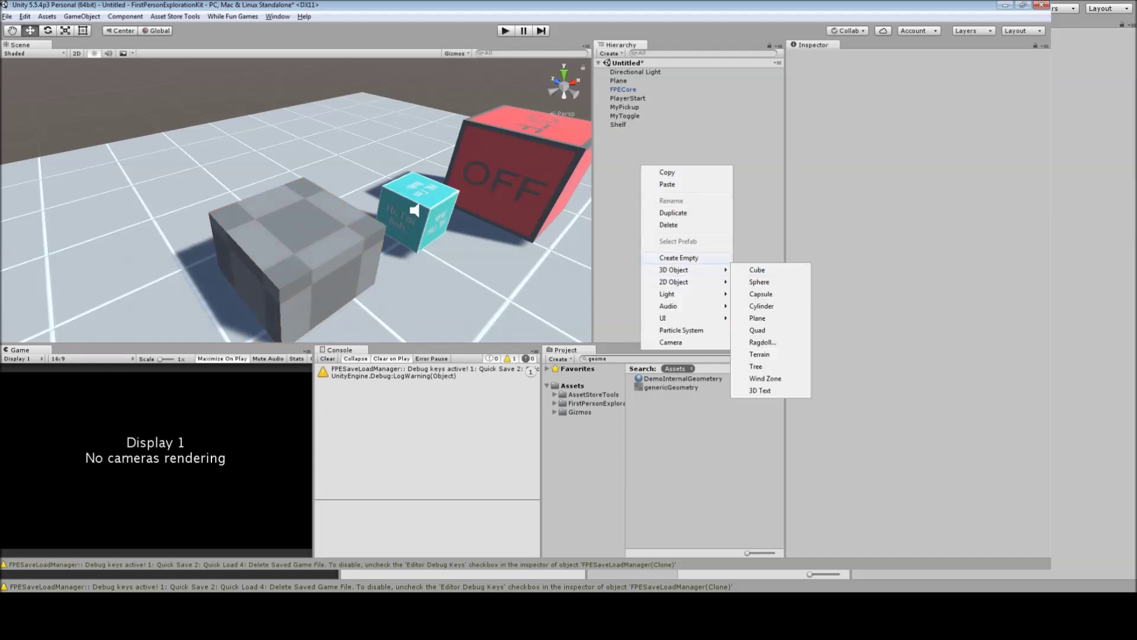
left_click(657, 256)
type("MyPutback")
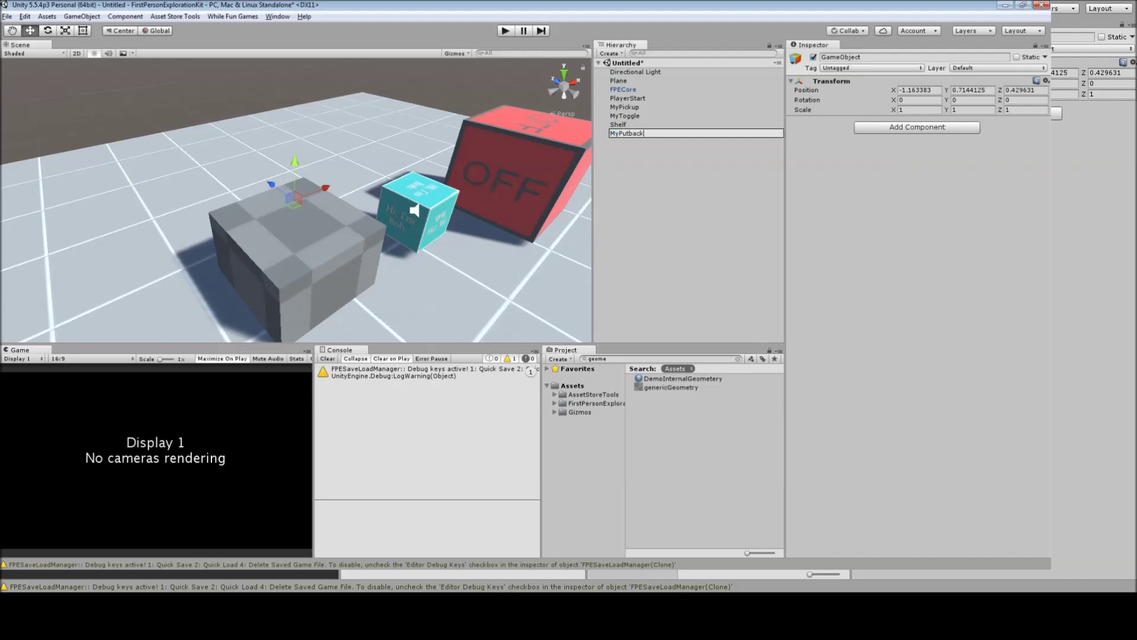
key("Return")
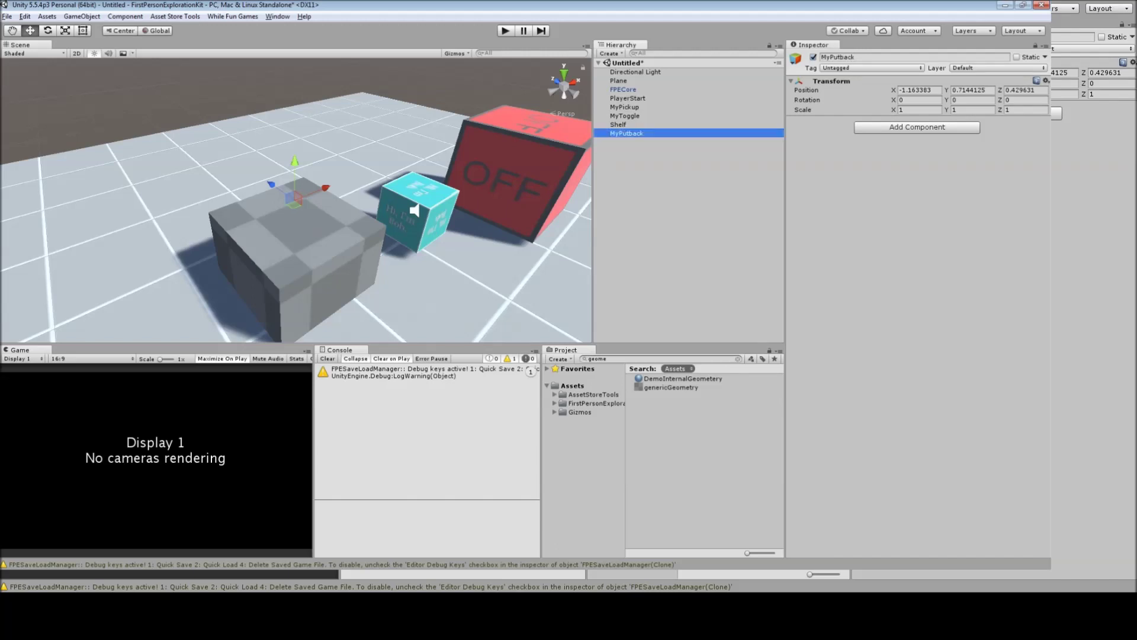
Step: Try to add the FPE Put Back Script component to MyPutback
left_click(917, 128)
type("putba")
key("Return")
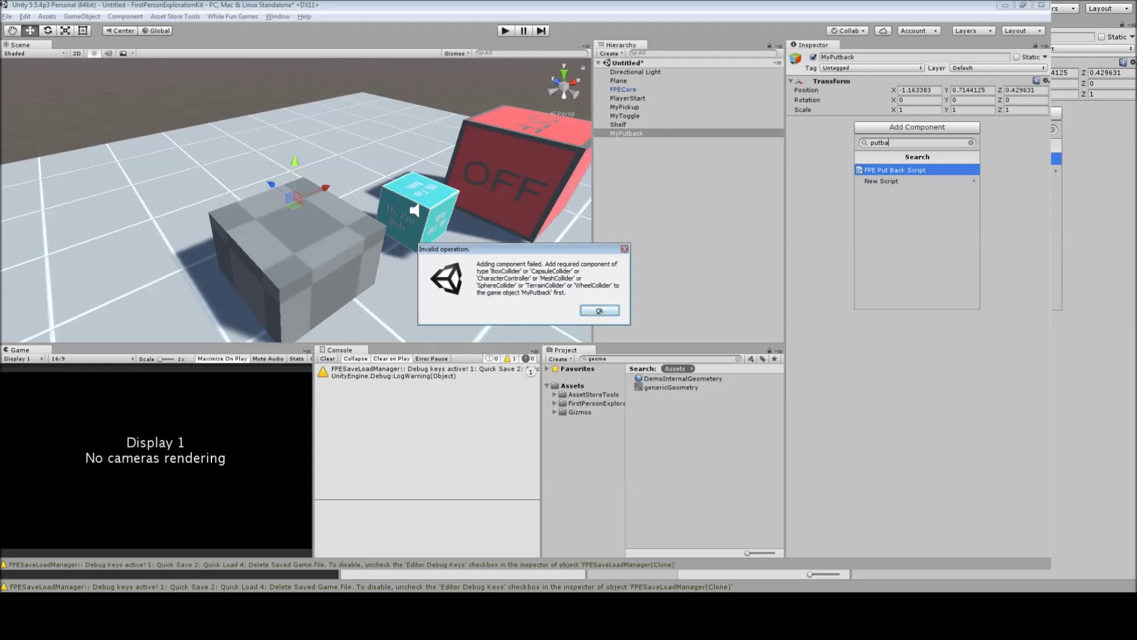
key("Return")
Step: Add a Box Collider component to MyPutback
key("ctrl+shift+a")
type("box")
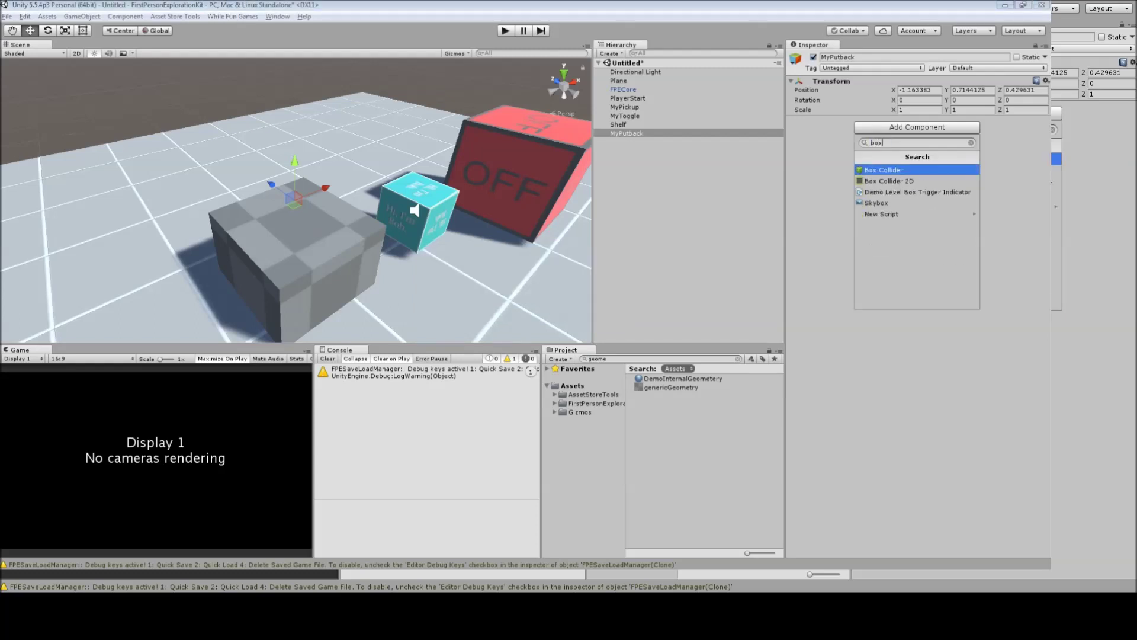
key("Return")
Step: Add the FPE Put Back Script to MyPutback and assign MyPickup as its pickup object
key("ctrl+shift+a")
key("BackSpace")
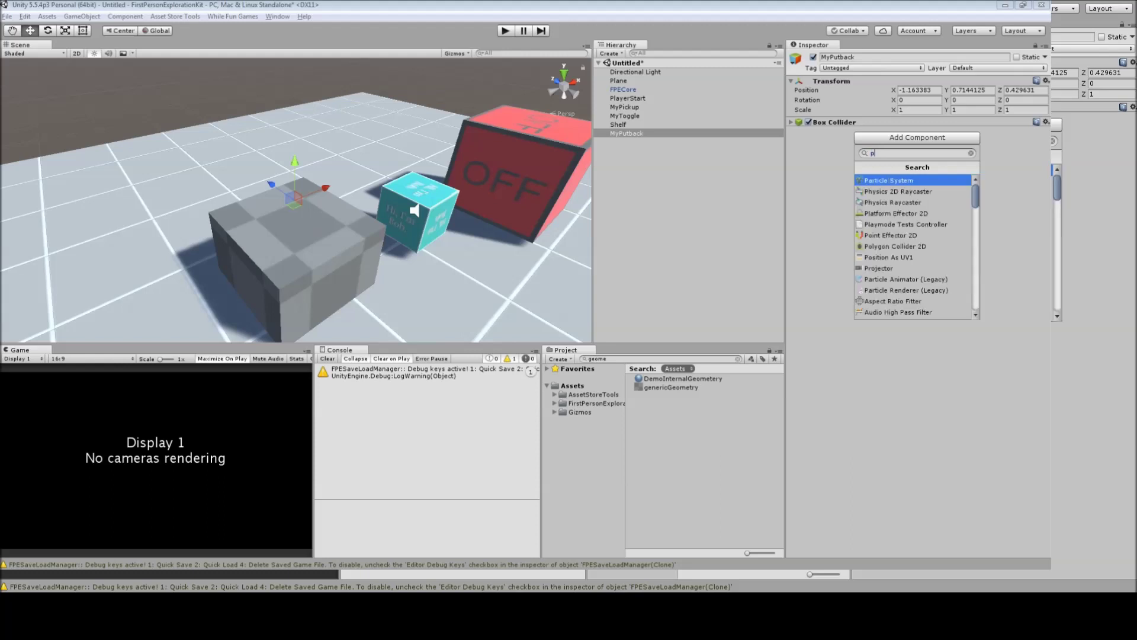
type("putback")
key("Return")
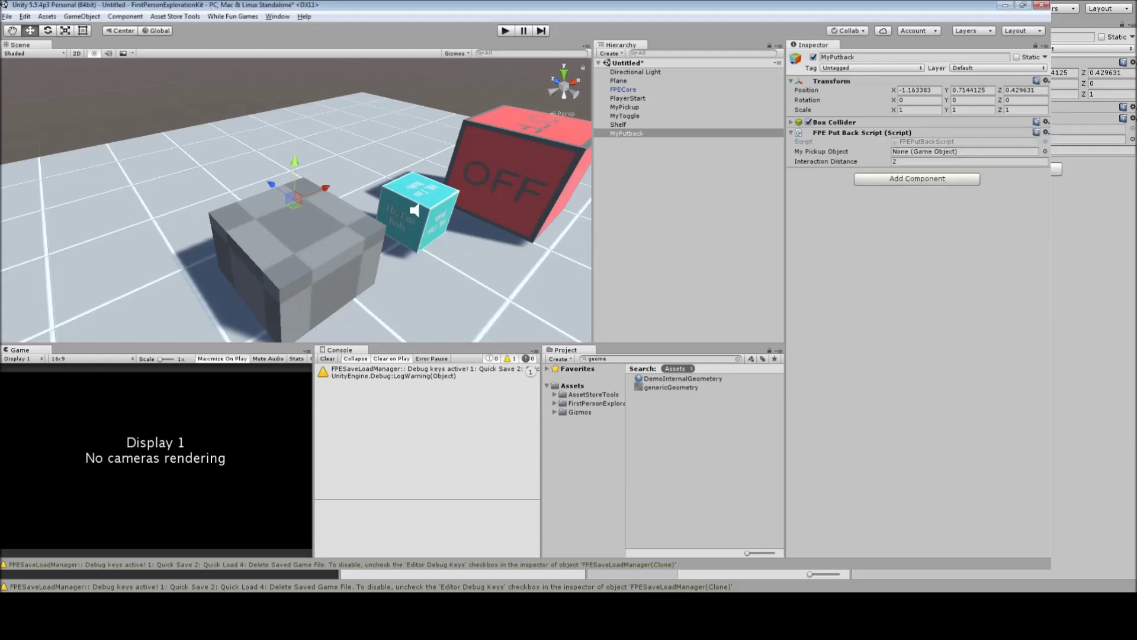
left_click_drag(624, 107, 966, 151)
left_click(965, 161)
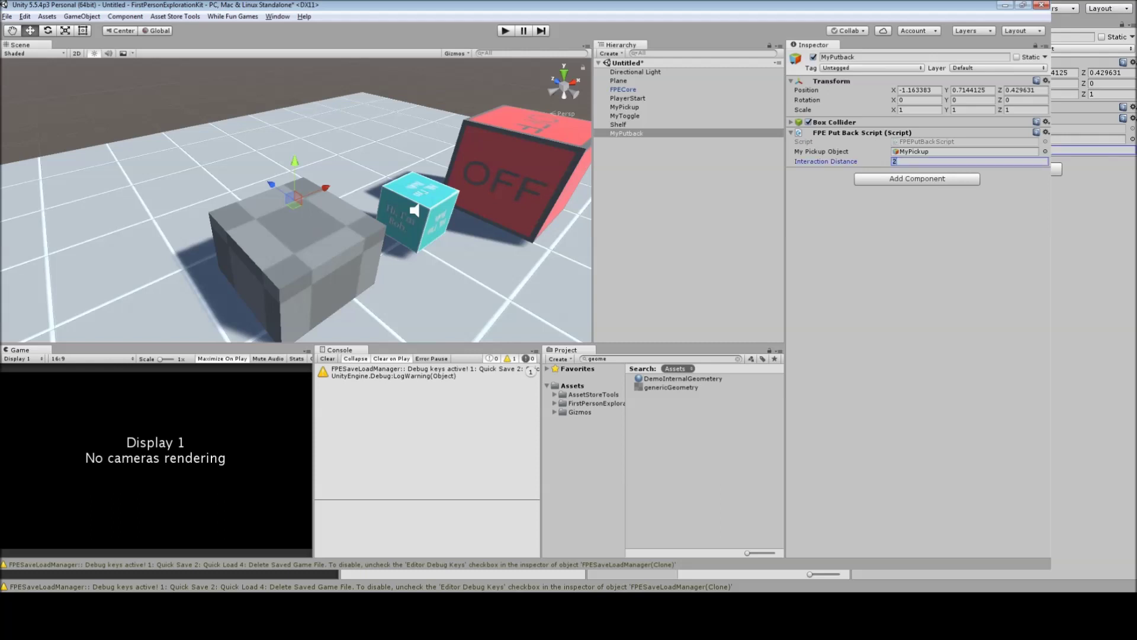
Step: Show MyPutback's Box Collider settings and scale the object down uniformly to about 0.4
left_click(792, 122)
right_click_drag(438, 196, 329, 153)
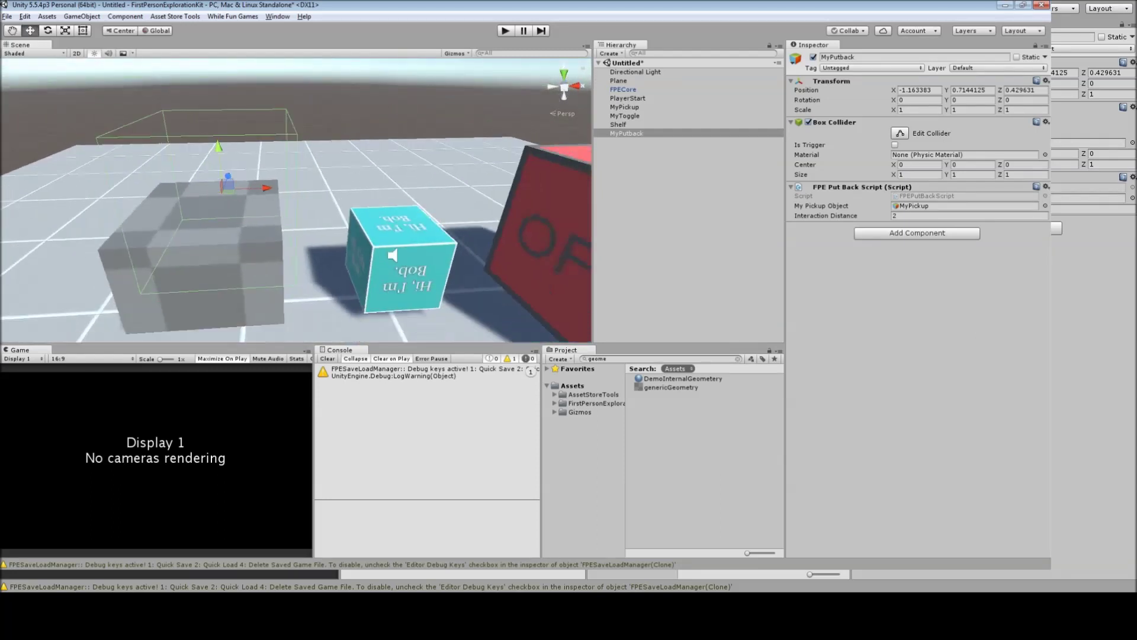
left_click(627, 134)
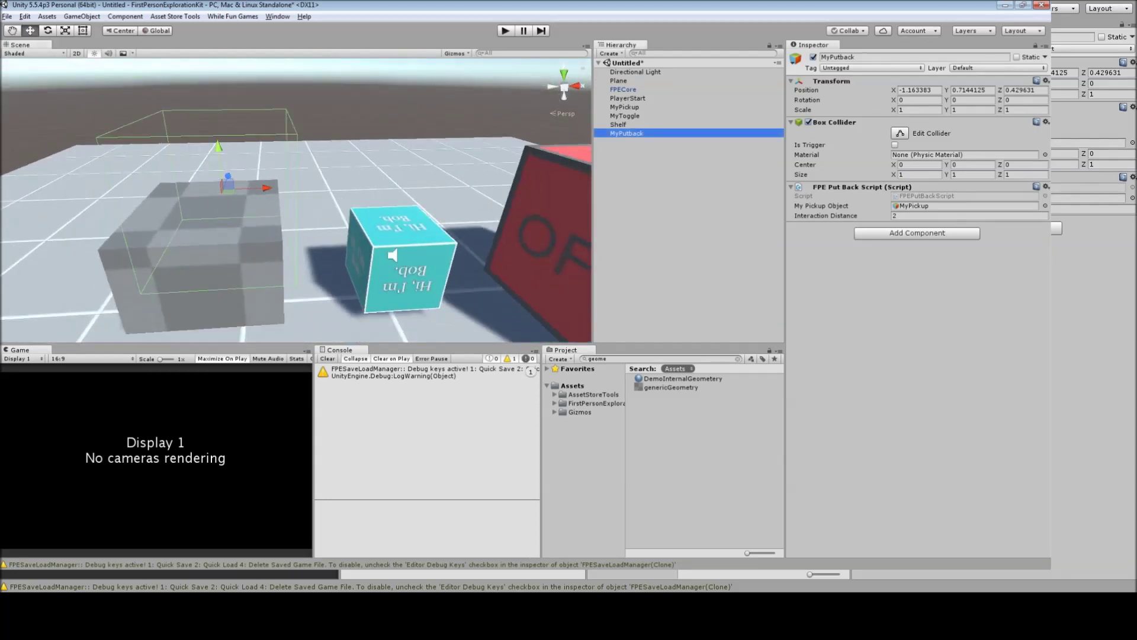
key("e")
key("r")
left_click_drag(222, 189, 189, 193)
Step: Move MyPutback to the middle of the Shelf's upper face, at about X -1.24, Y 0.818, Z 0.24
left_click(564, 87)
left_click(575, 86)
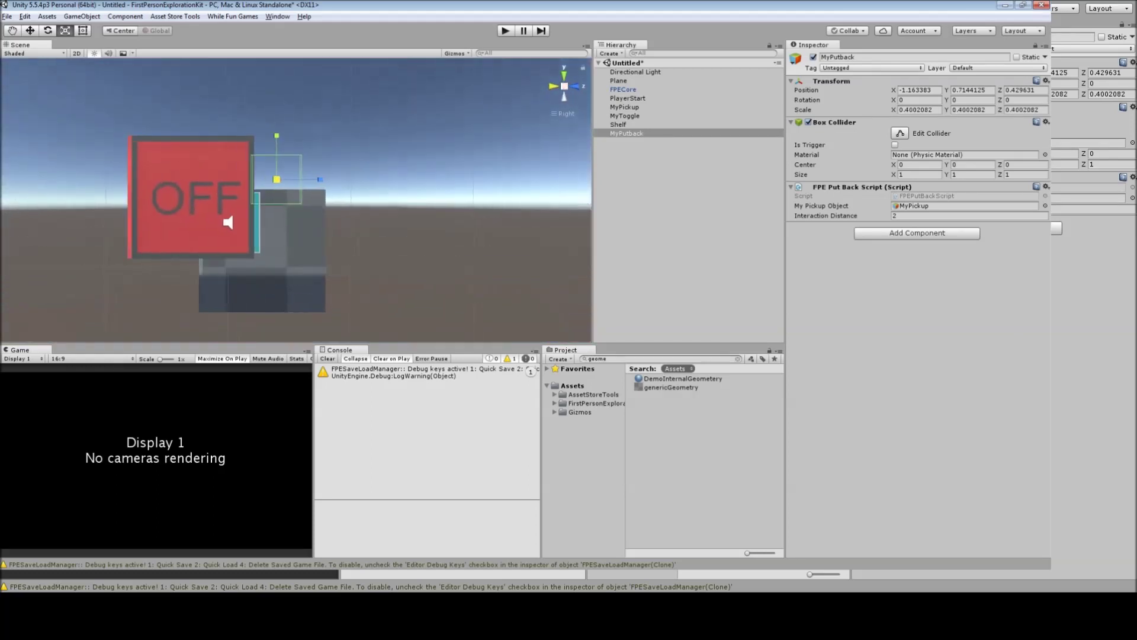
left_click(553, 86)
key("w")
left_click_drag(228, 136, 228, 122)
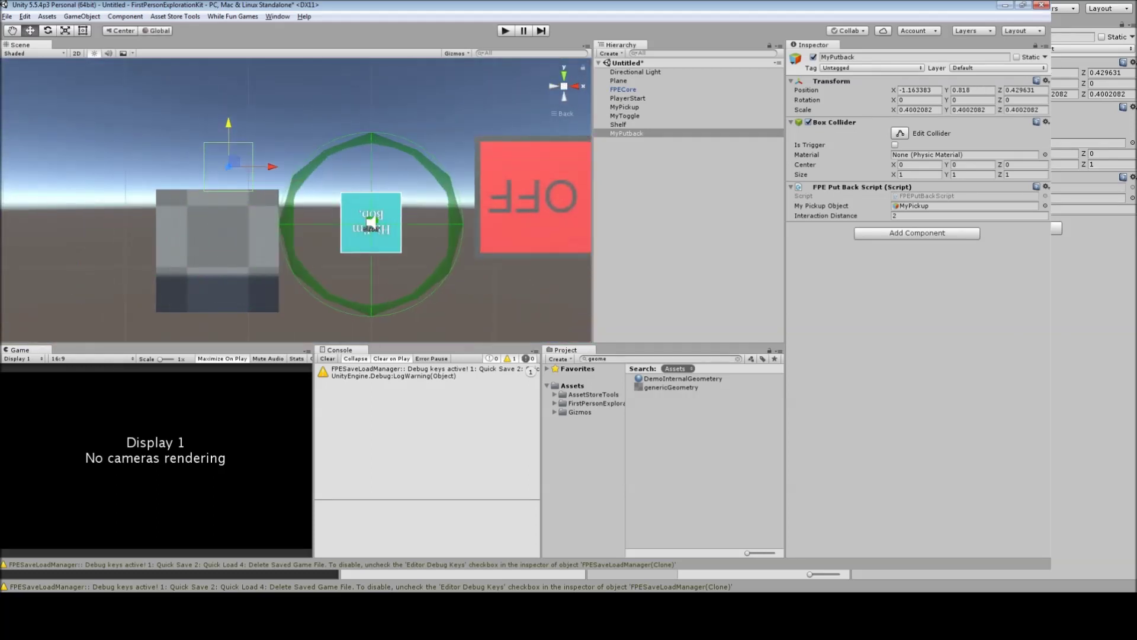
left_click_drag(272, 167, 263, 166)
left_click_drag(367, 178, 88, 242, "alt")
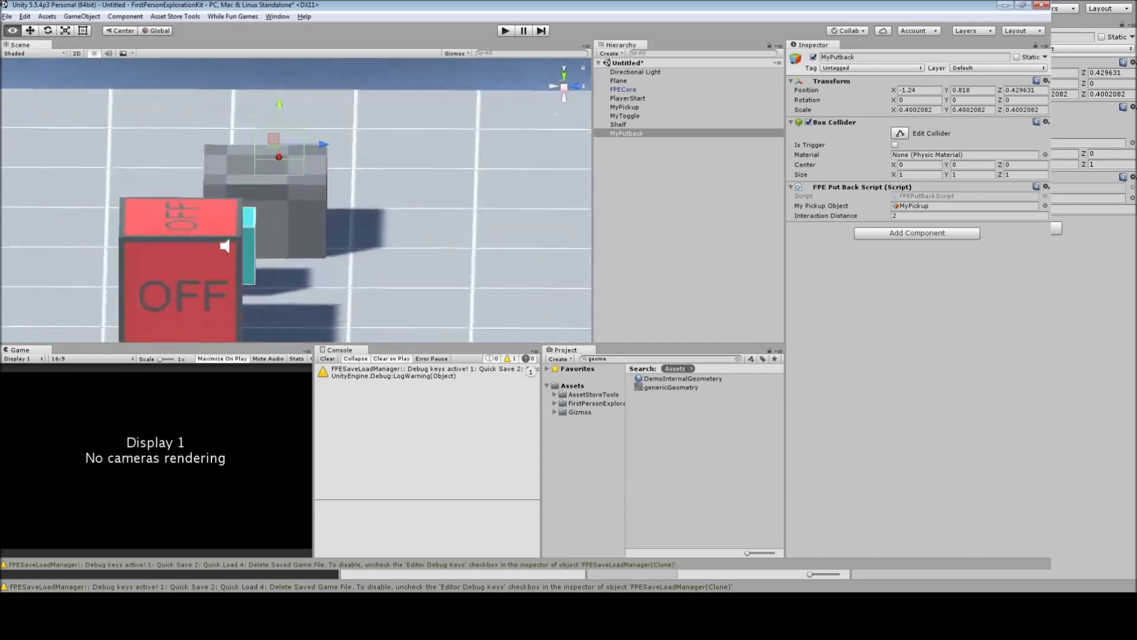
left_click_drag(314, 234, 346, 260, "alt")
left_click_drag(301, 125, 279, 129)
left_click_drag(279, 154, 450, 163, "alt")
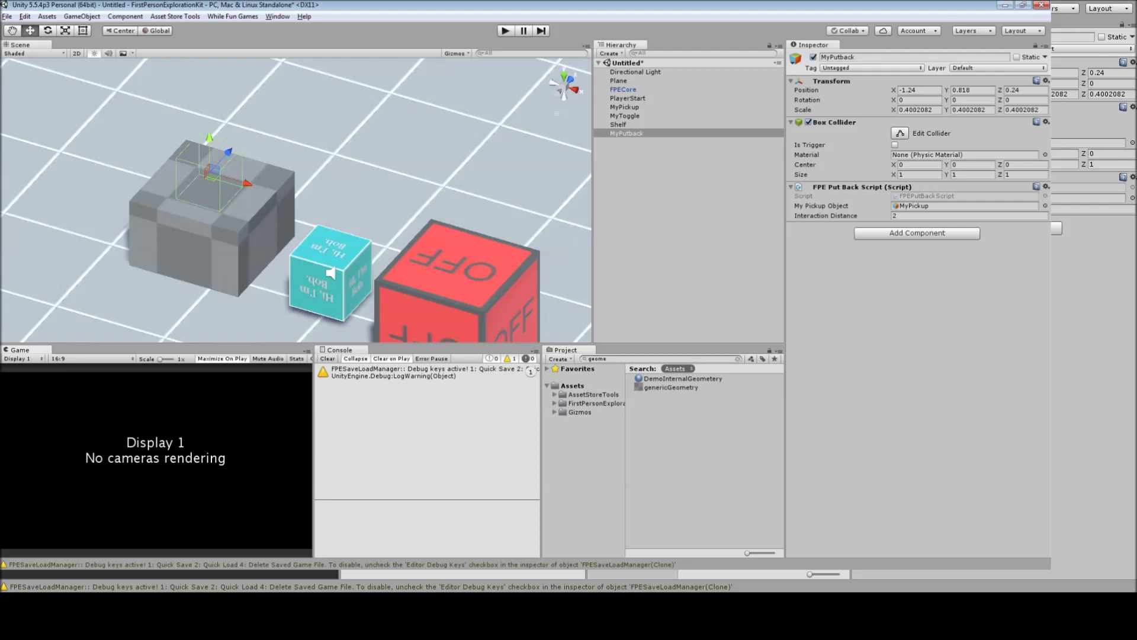
Step: Play-test the scene by picking up the cube and putting it back on the shelf, and exit play mode
key("ctrl+p")
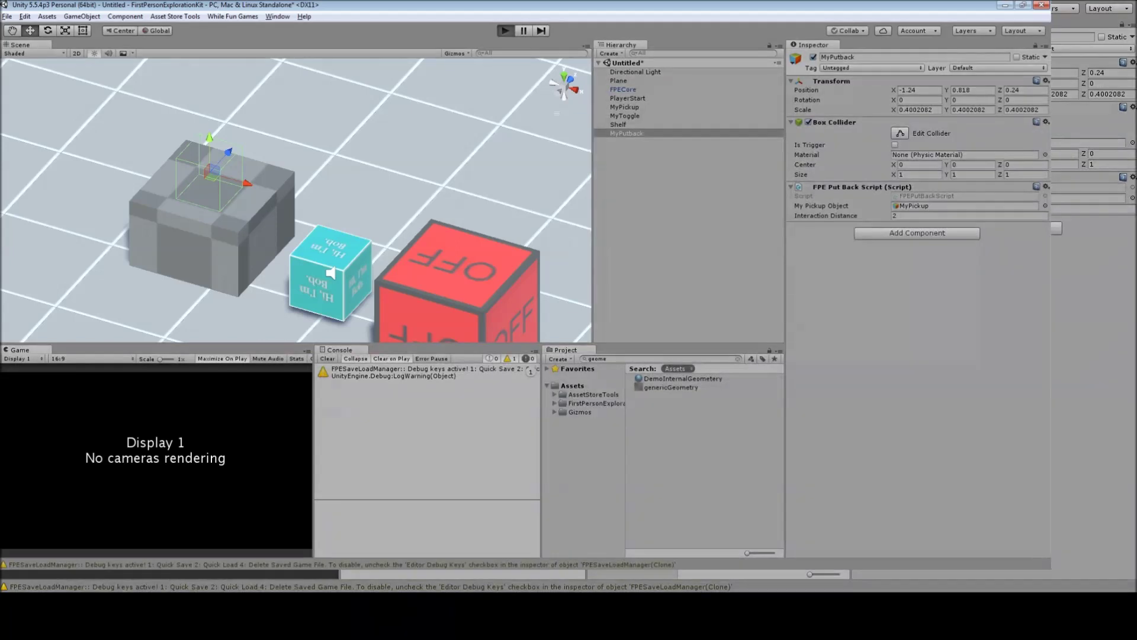
key("w")
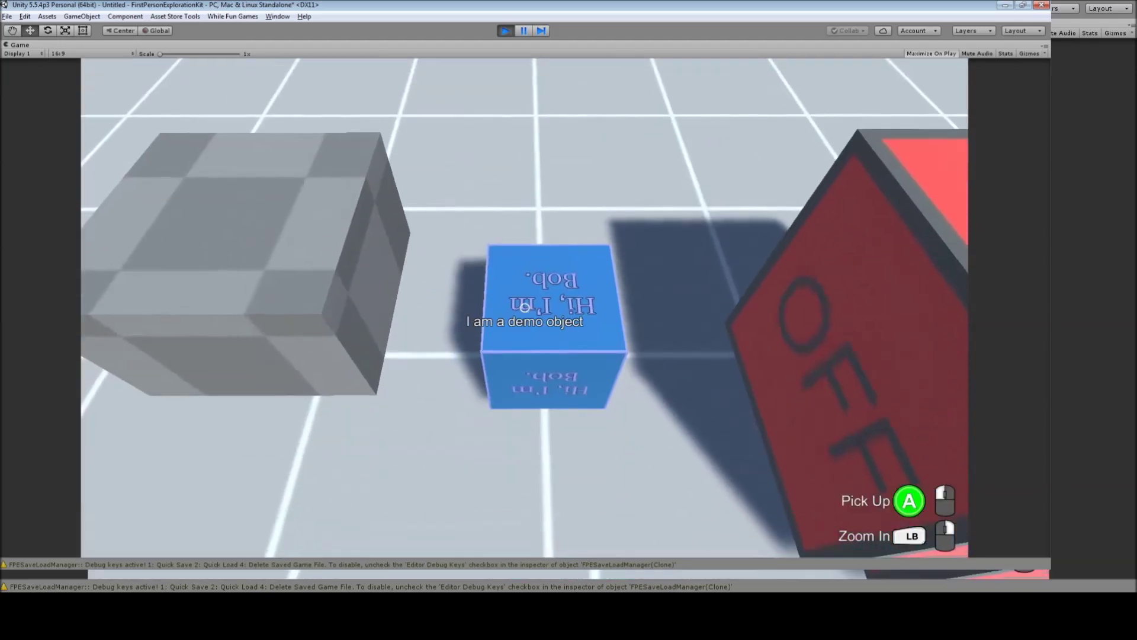
left_click(525, 307)
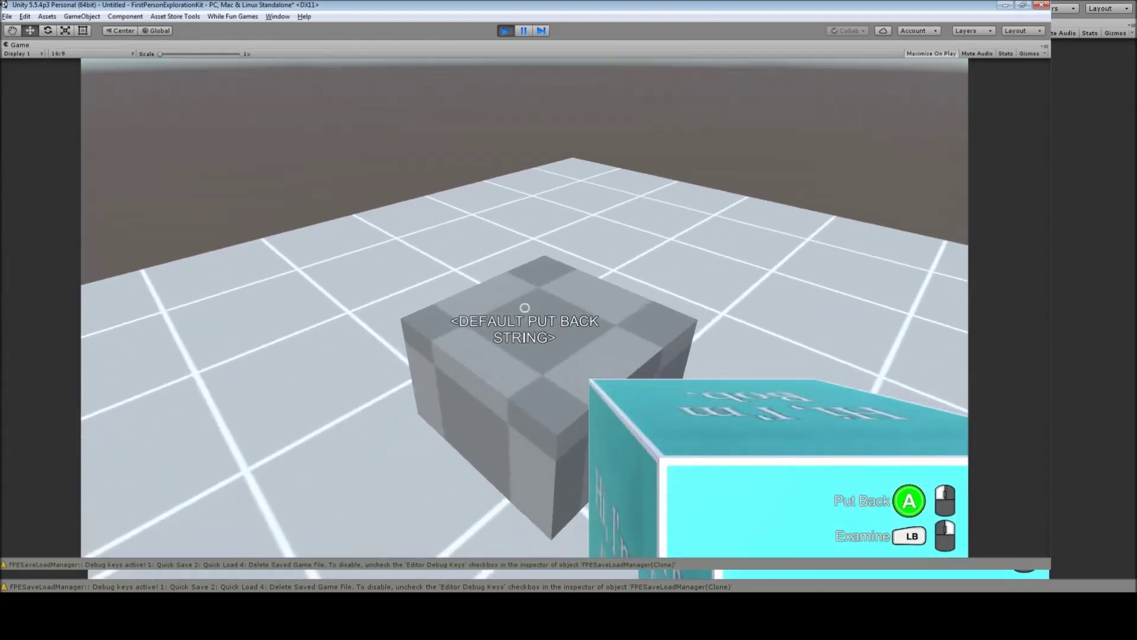
left_click(525, 306)
key("ctrl+p")
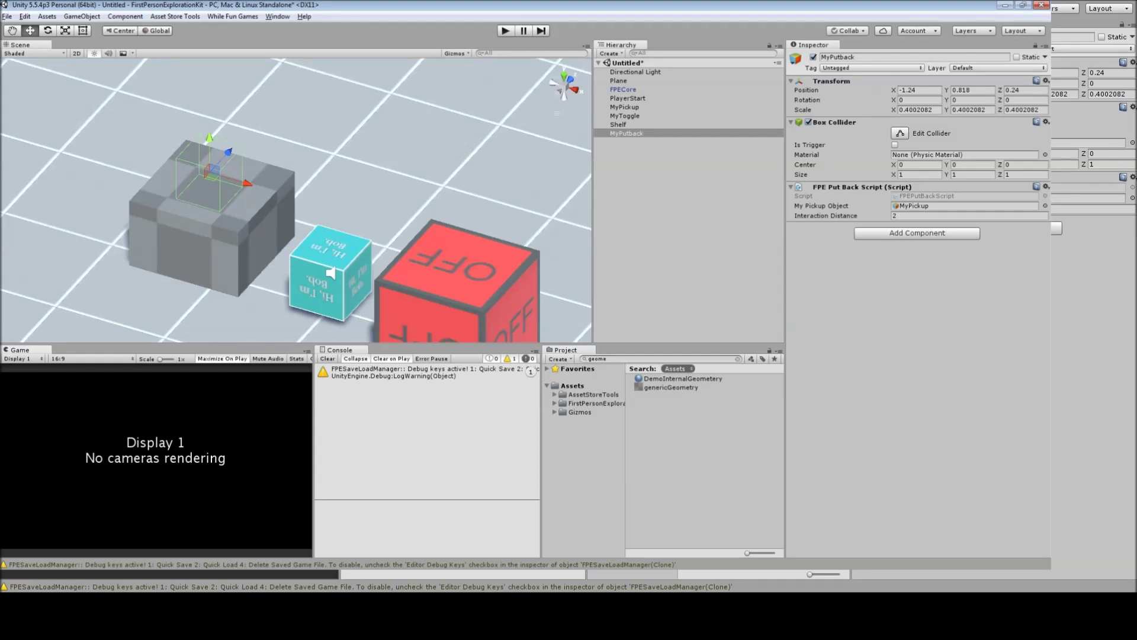
Step: Set MyPickup's Put Back String to "Place cube on table" and its Post Examination Interaction string to "it has details"
left_click(332, 272)
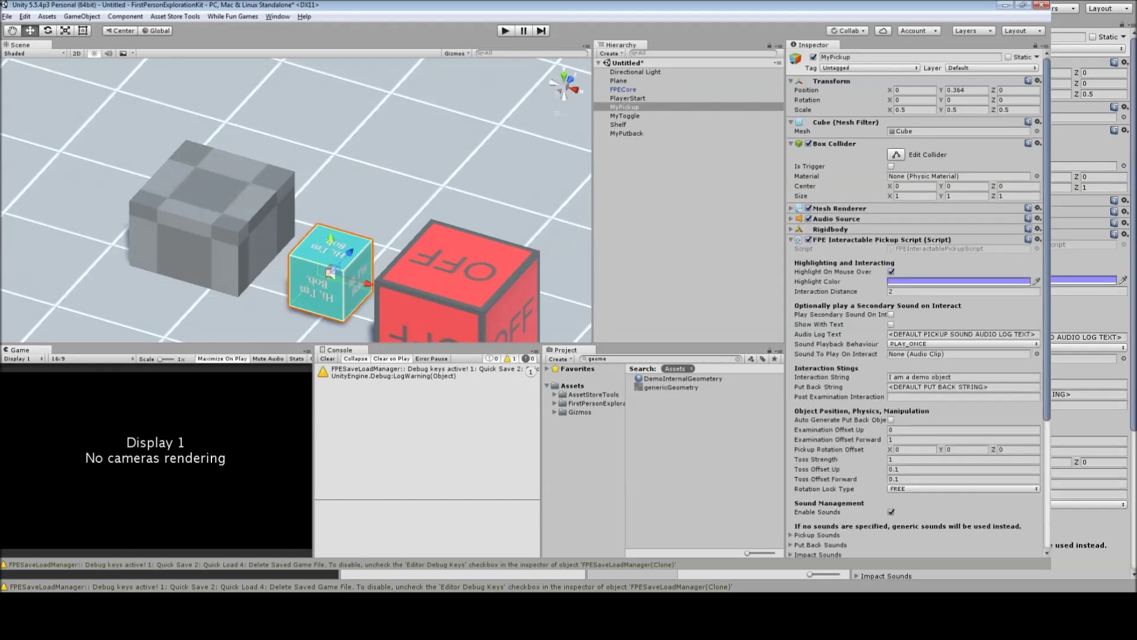
scroll(915, 296, "down", 3)
left_click(1080, 358)
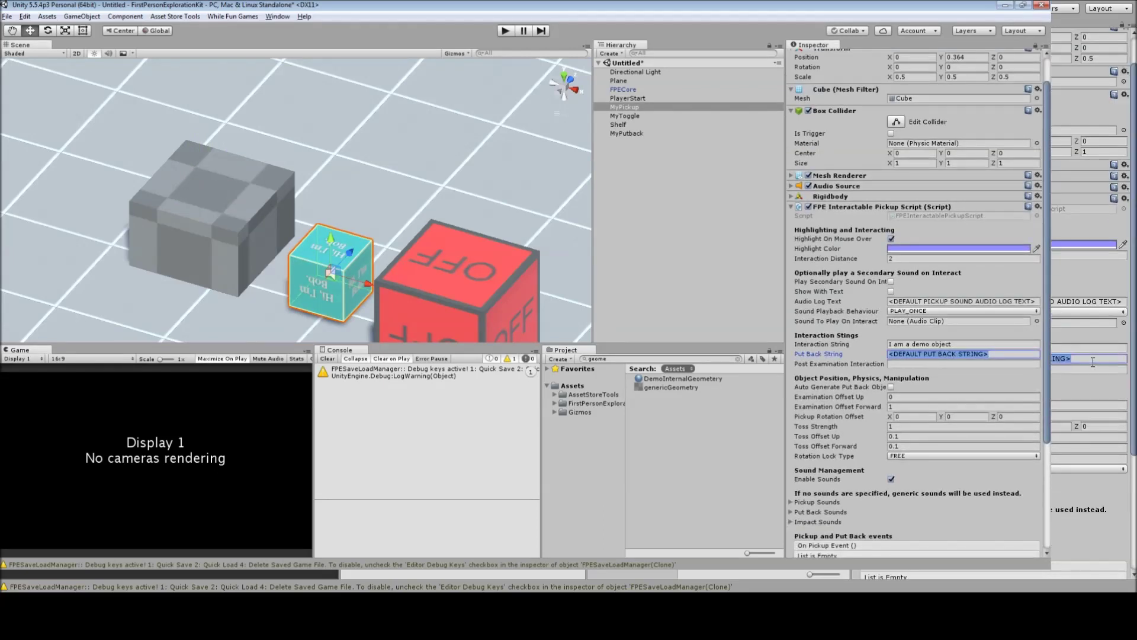
type("Place cube on")
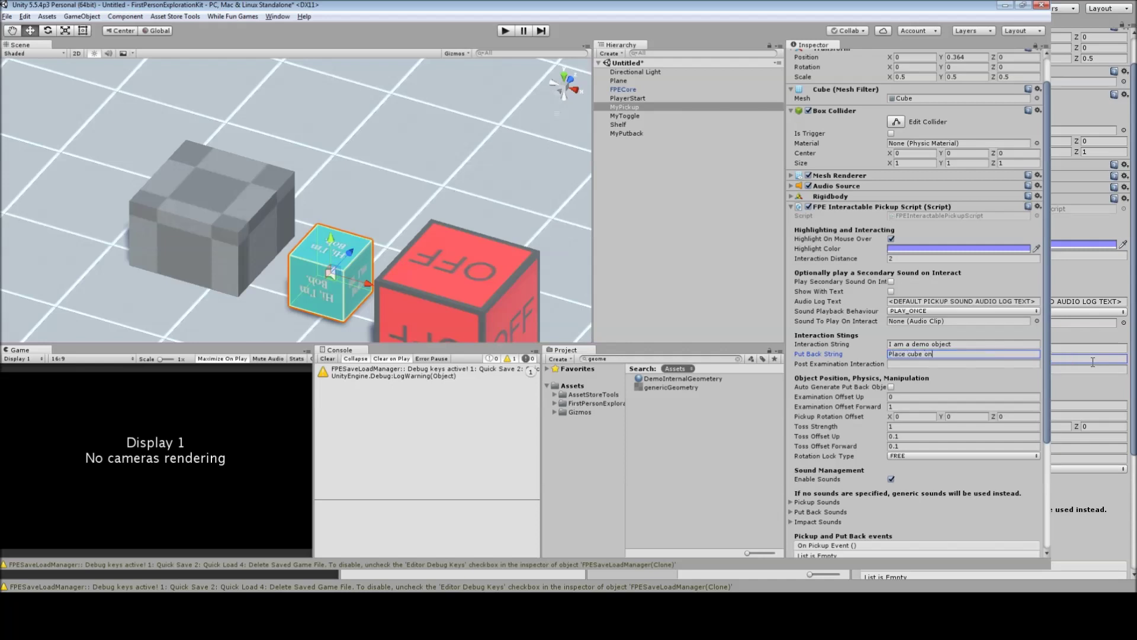
type(" table")
key("Tab")
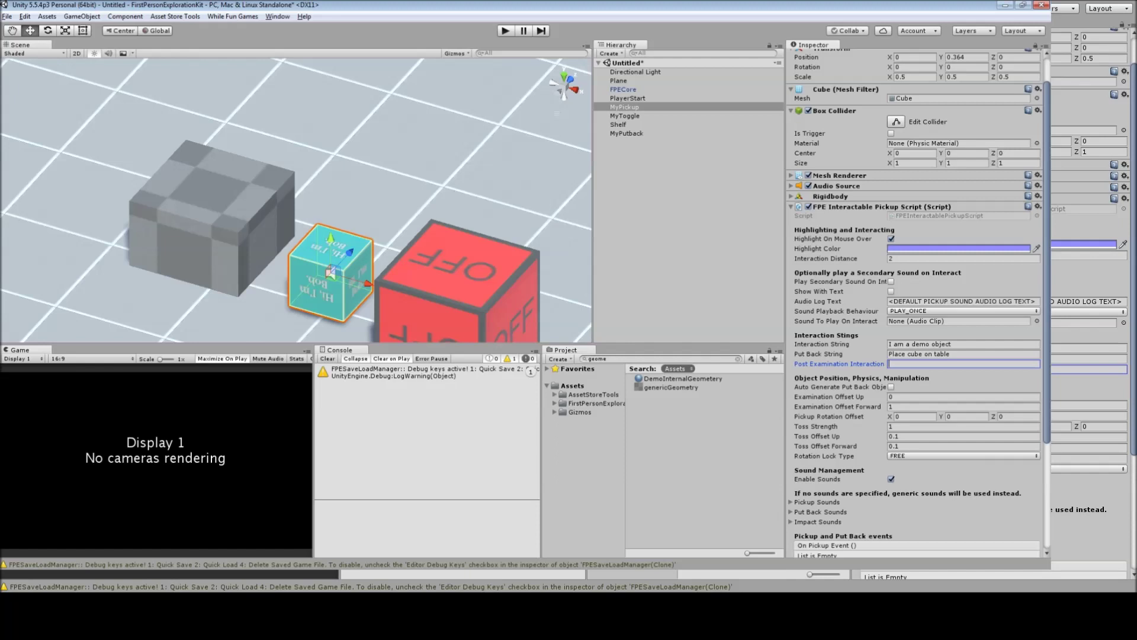
type("has details")
Step: Run the scene, pick up the cube, examine it and drop it to check the post-examination text
mouse_move(820, 249)
key("ctrl+p")
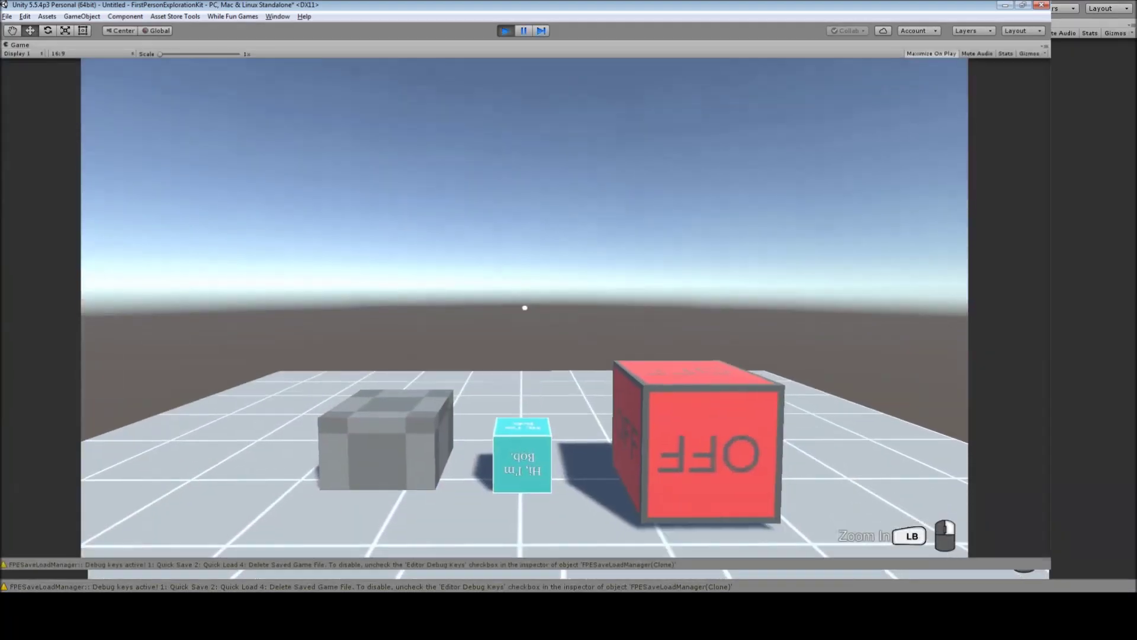
key("w")
left_click(524, 307)
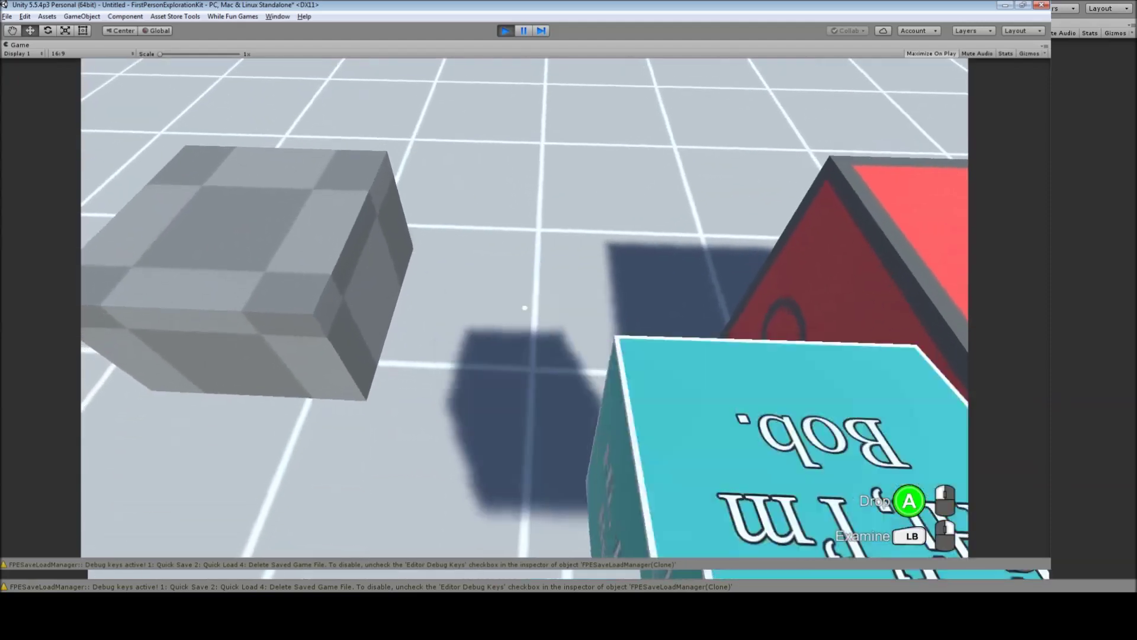
right_click_drag(524, 308, 525, 308)
left_click(525, 307)
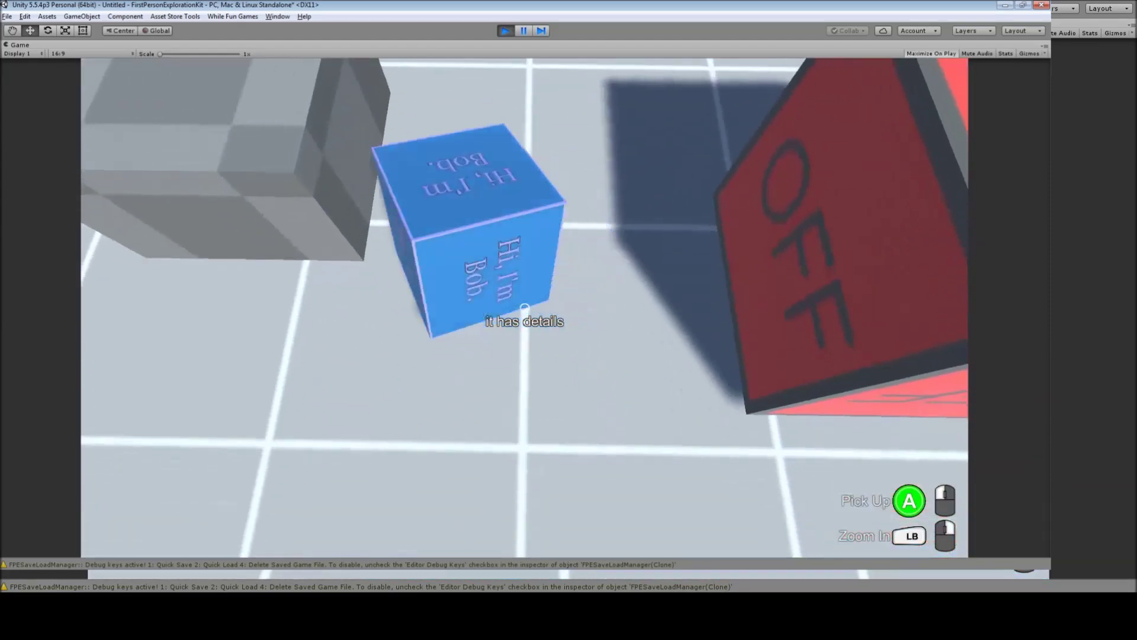
Step: Pick up the dropped cube, put it back on the shelf, view it from farther away and stop the play test
left_click(525, 308)
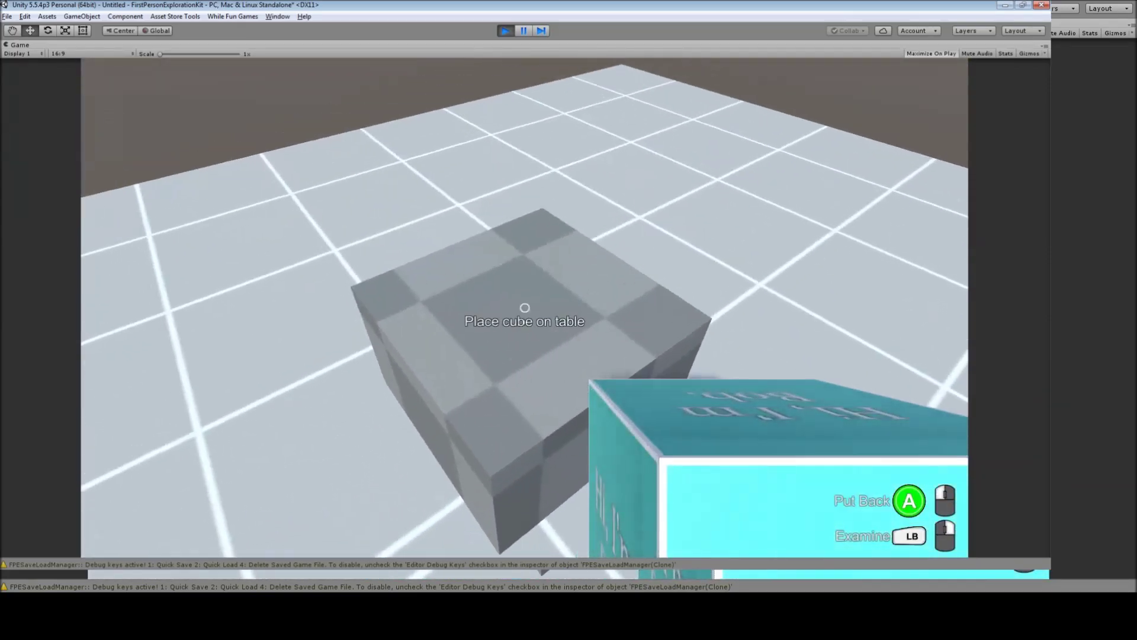
left_click(524, 307)
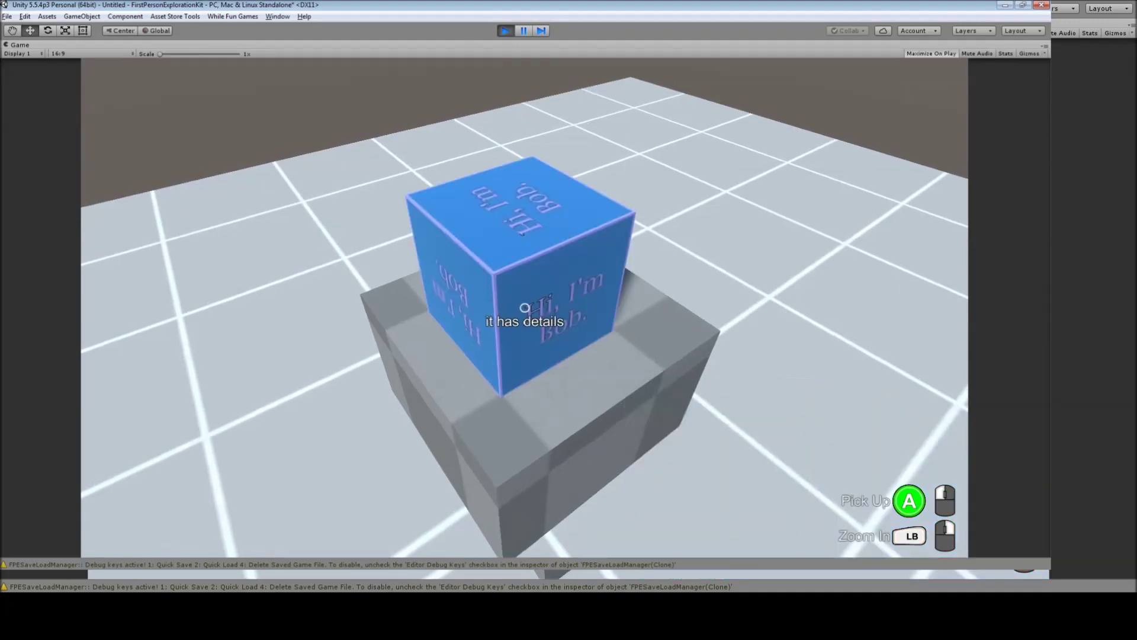
key("s")
key("a")
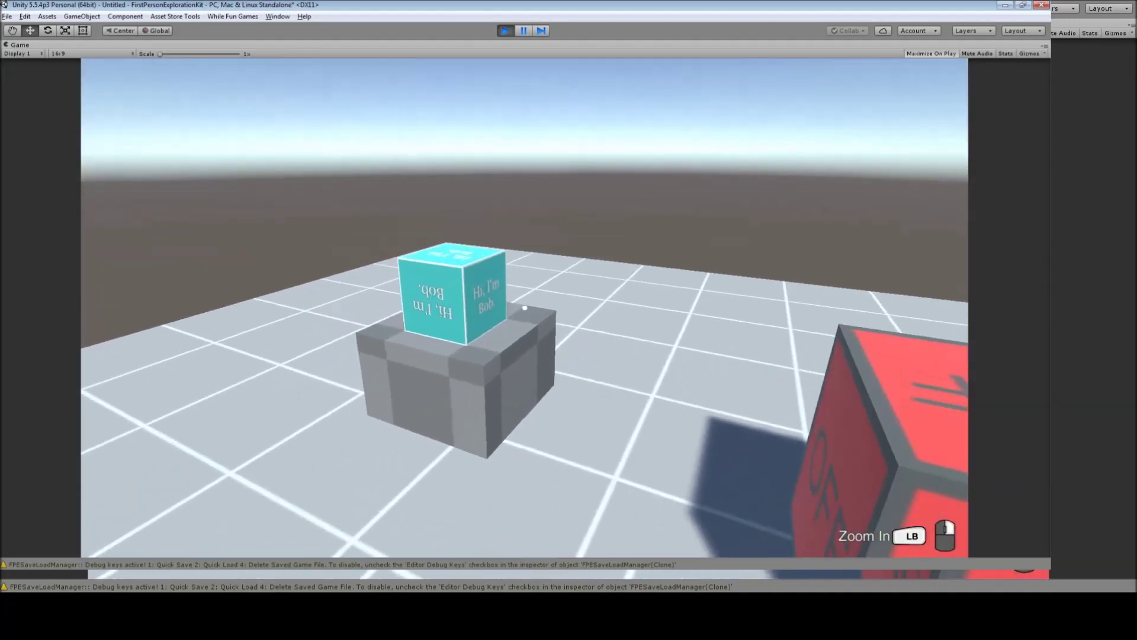
key("ctrl+p")
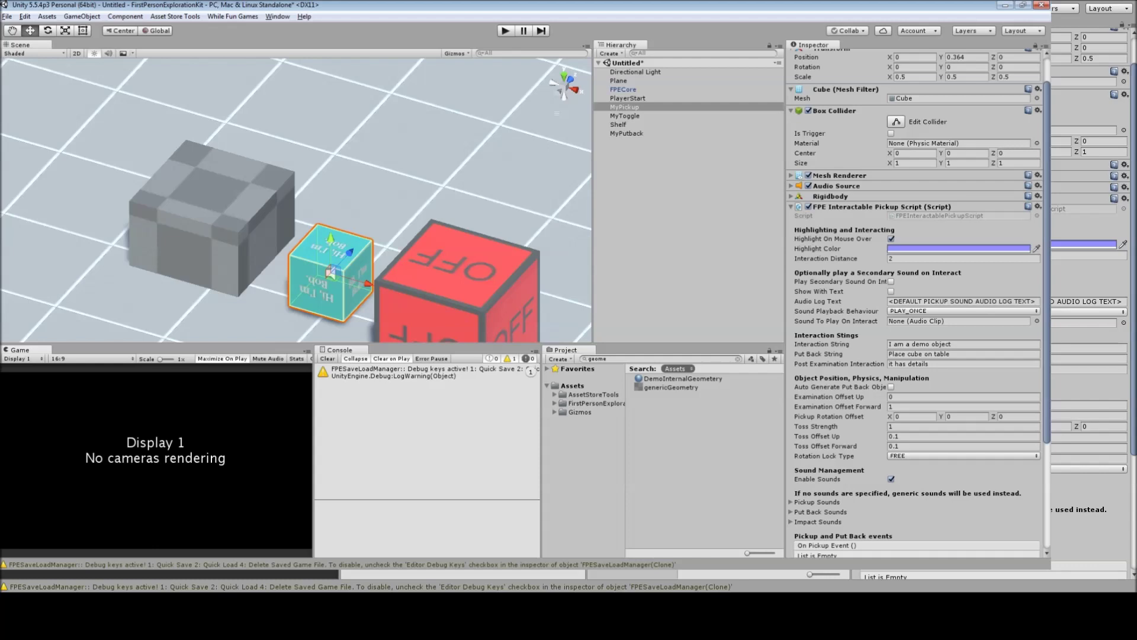
Step: Search the project for "demosc" and open demoScene without saving the untitled scene
type("demosc")
double_click(662, 388)
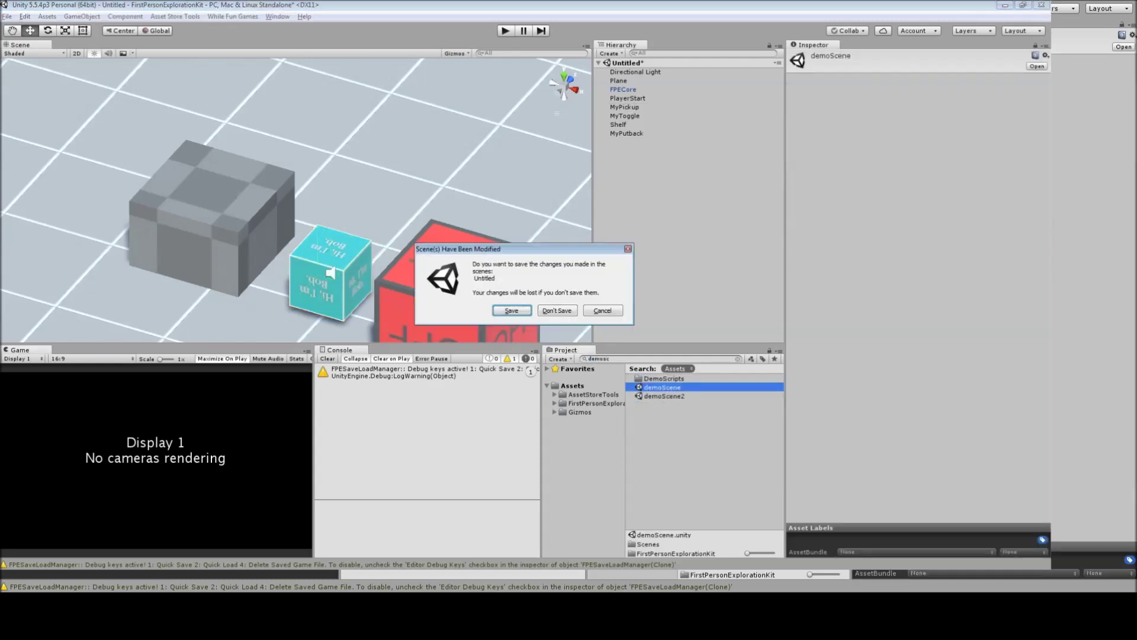
left_click(557, 310)
Step: Examine the demo scene's rooms, including the rotation lock, Inventory, put-back and Controls displays
mouse_move(320, 201)
left_mouse_down("alt")
mouse_move(385, 202)
mouse_move(320, 202)
left_mouse_up("alt")
right_click_drag(320, 237, 320, 142)
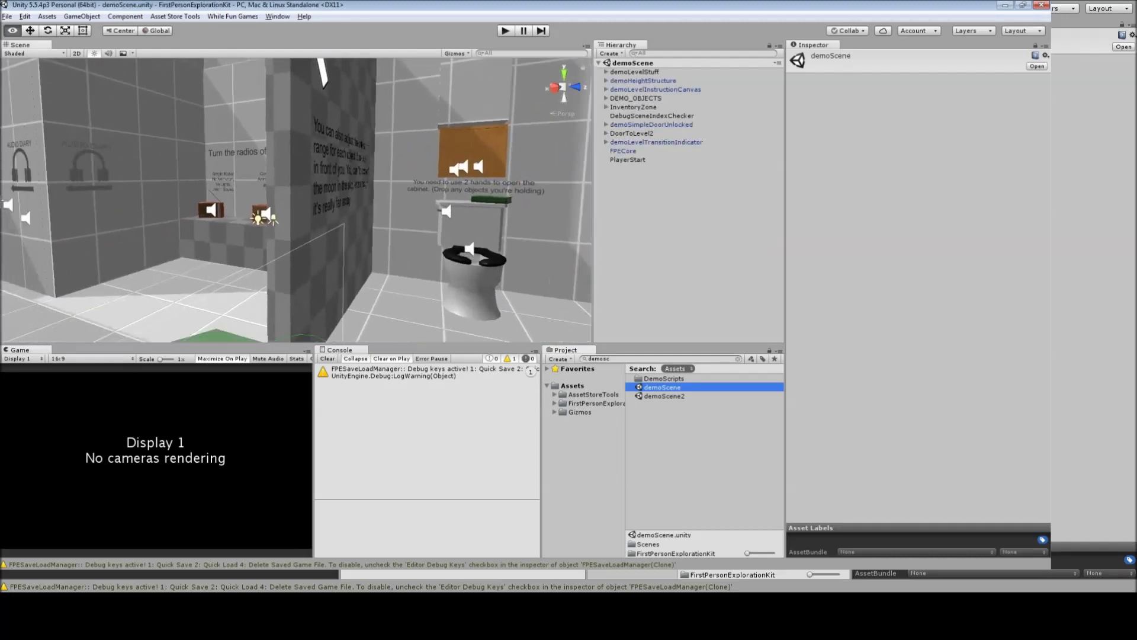
right_click_drag(510, 201, 119, 202)
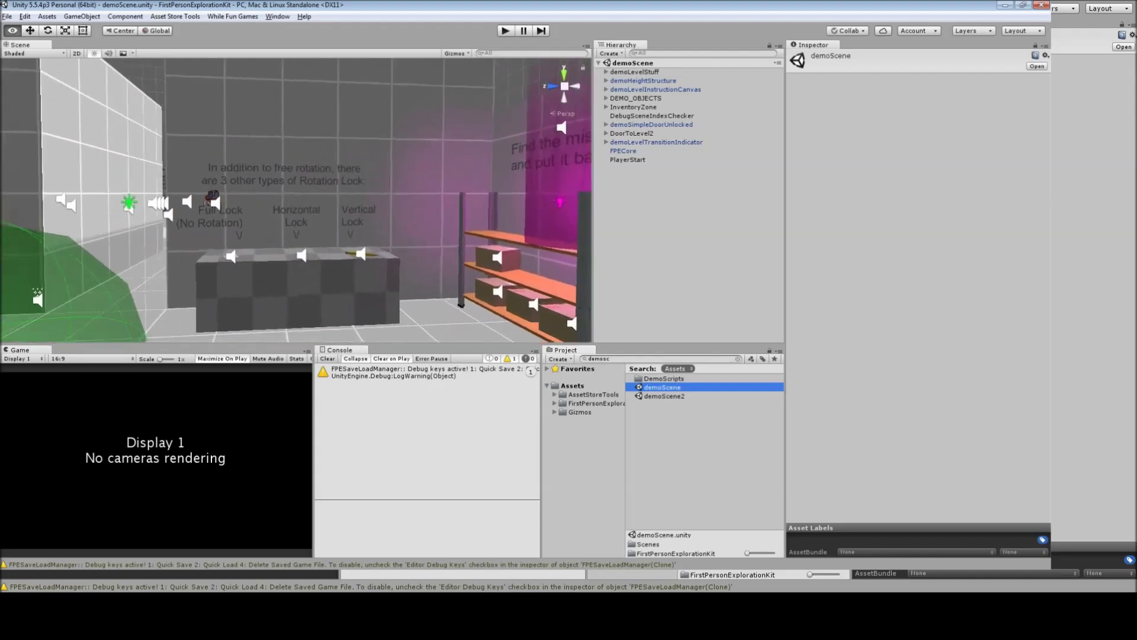
key("w")
right_click_drag(296, 201, 379, 183)
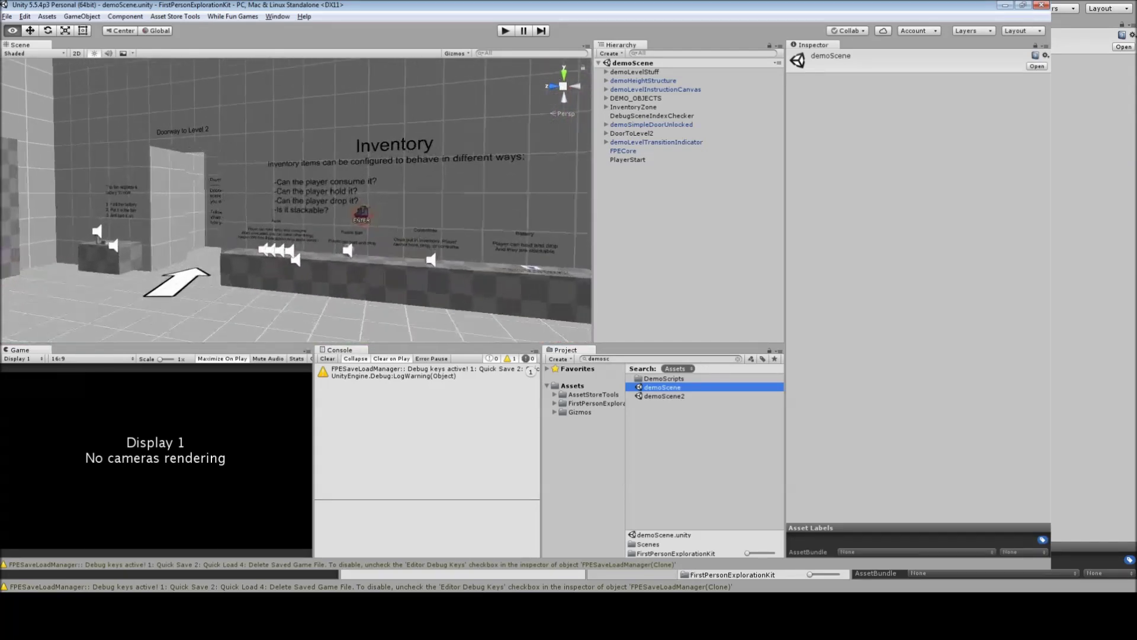
right_click_drag(272, 198, 202, 198)
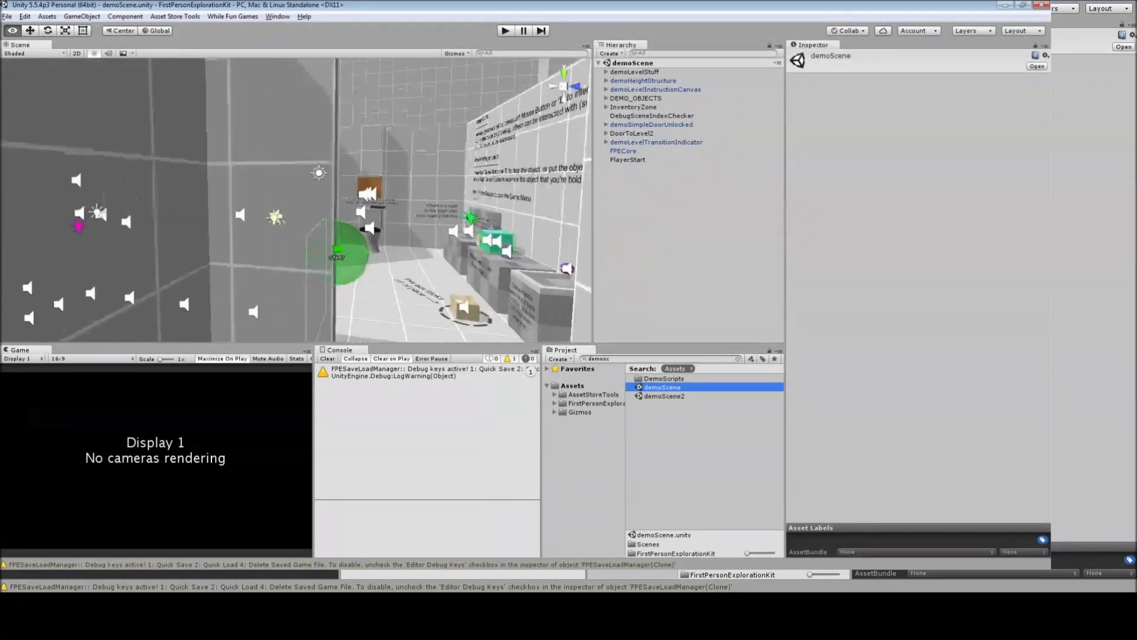
key("w")
right_click_drag(296, 202, 142, 199)
key("d")
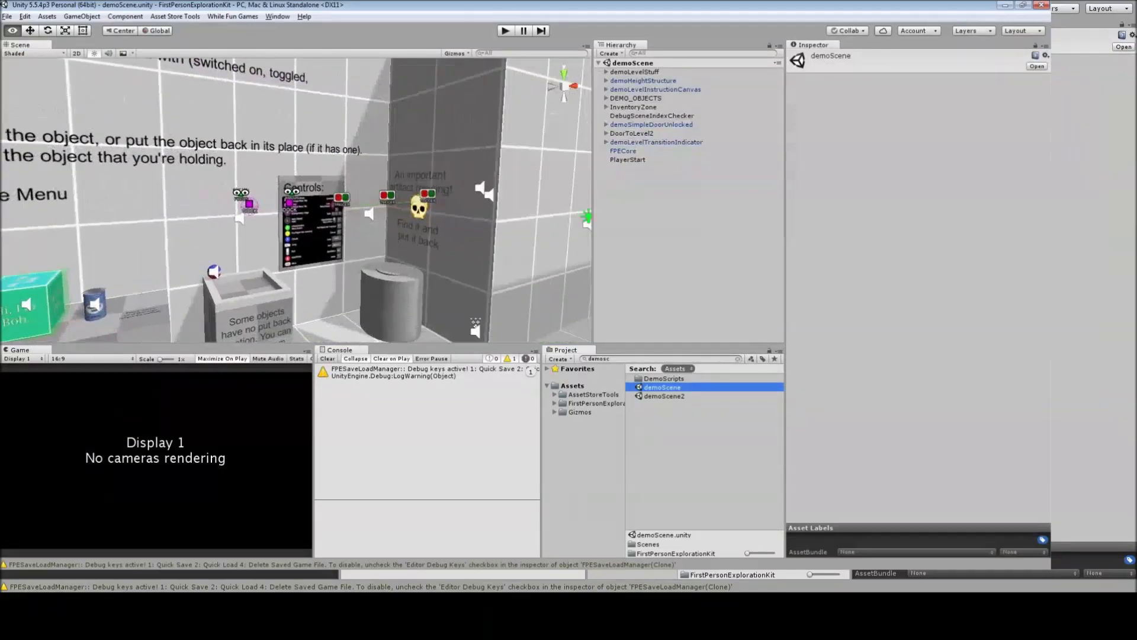
right_click_drag(273, 198, 308, 198)
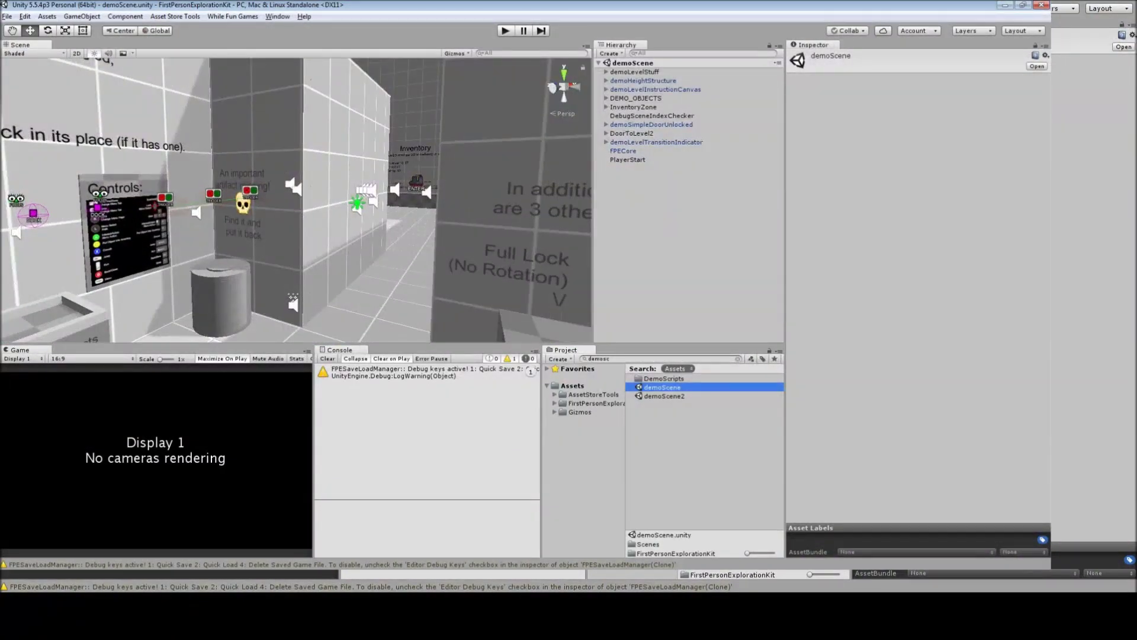